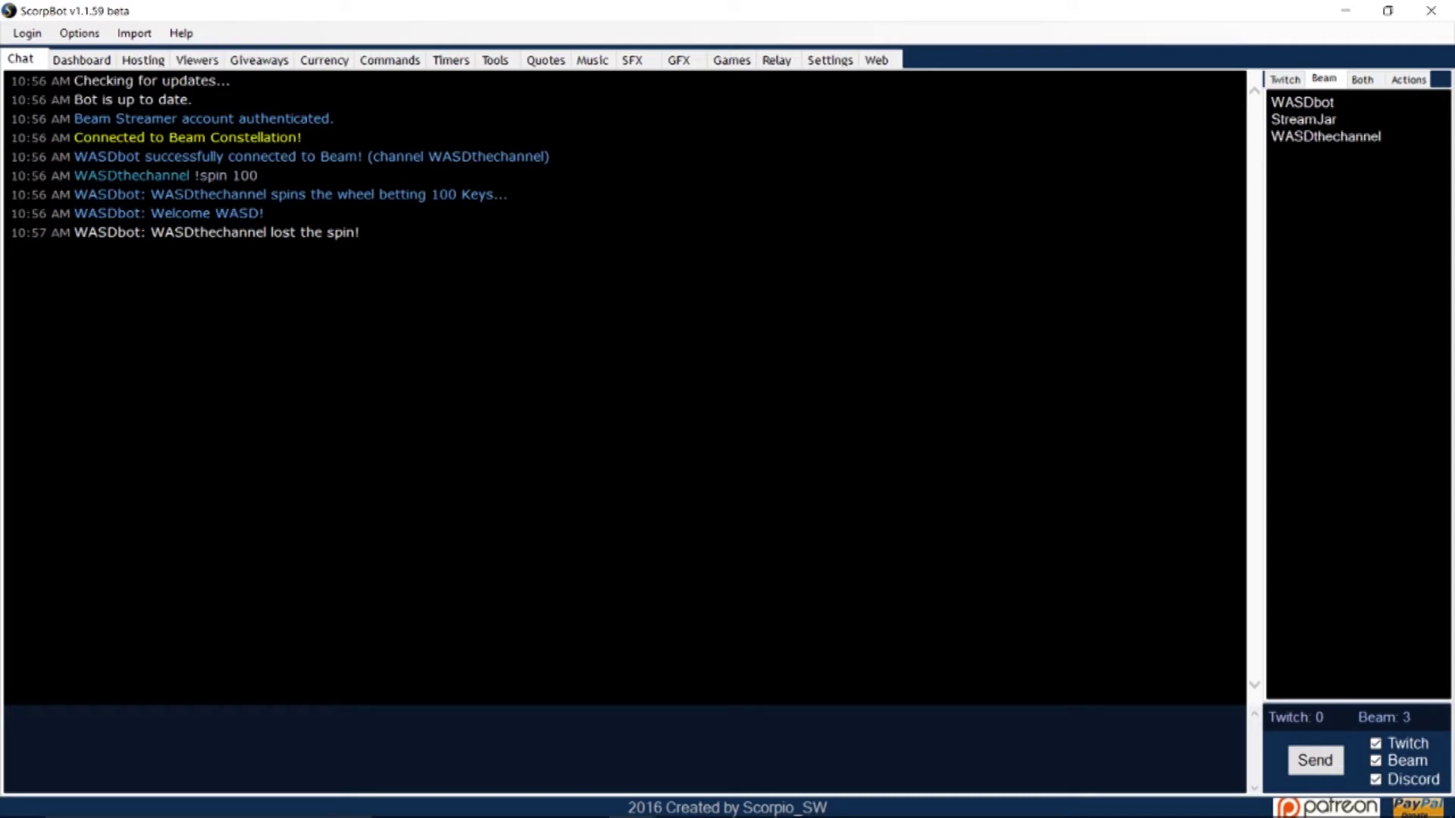
Examine the sound effect settings for enabling commands, user delay, volume and default cost
click(632, 60)
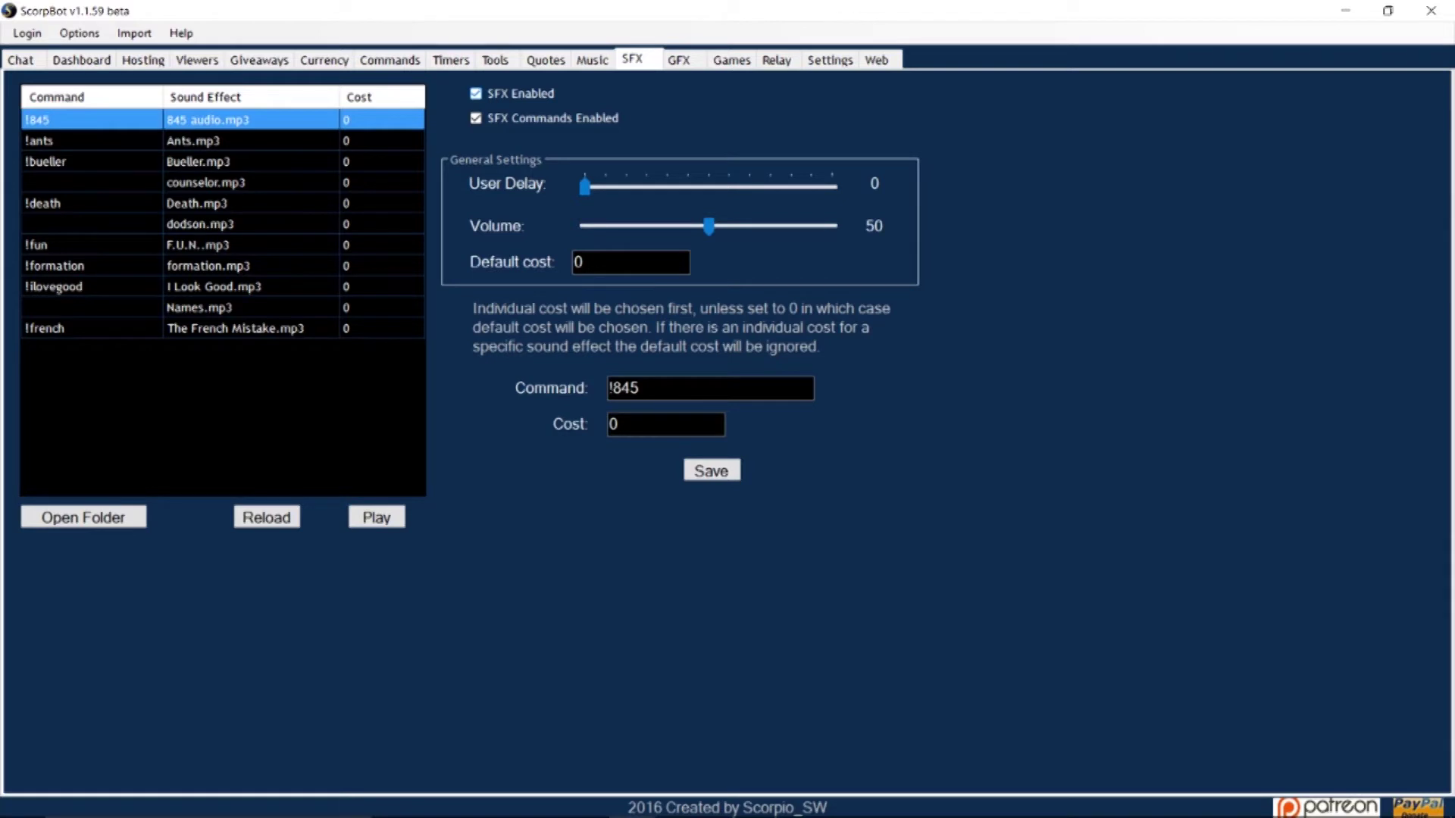
click(476, 118)
mouse_move(584, 186)
mouse_down()
mouse_move(694, 186)
mouse_move(585, 186)
mouse_up()
mouse_move(709, 226)
mouse_down()
mouse_move(742, 225)
mouse_move(709, 226)
mouse_up()
key(Tab)
click(590, 263)
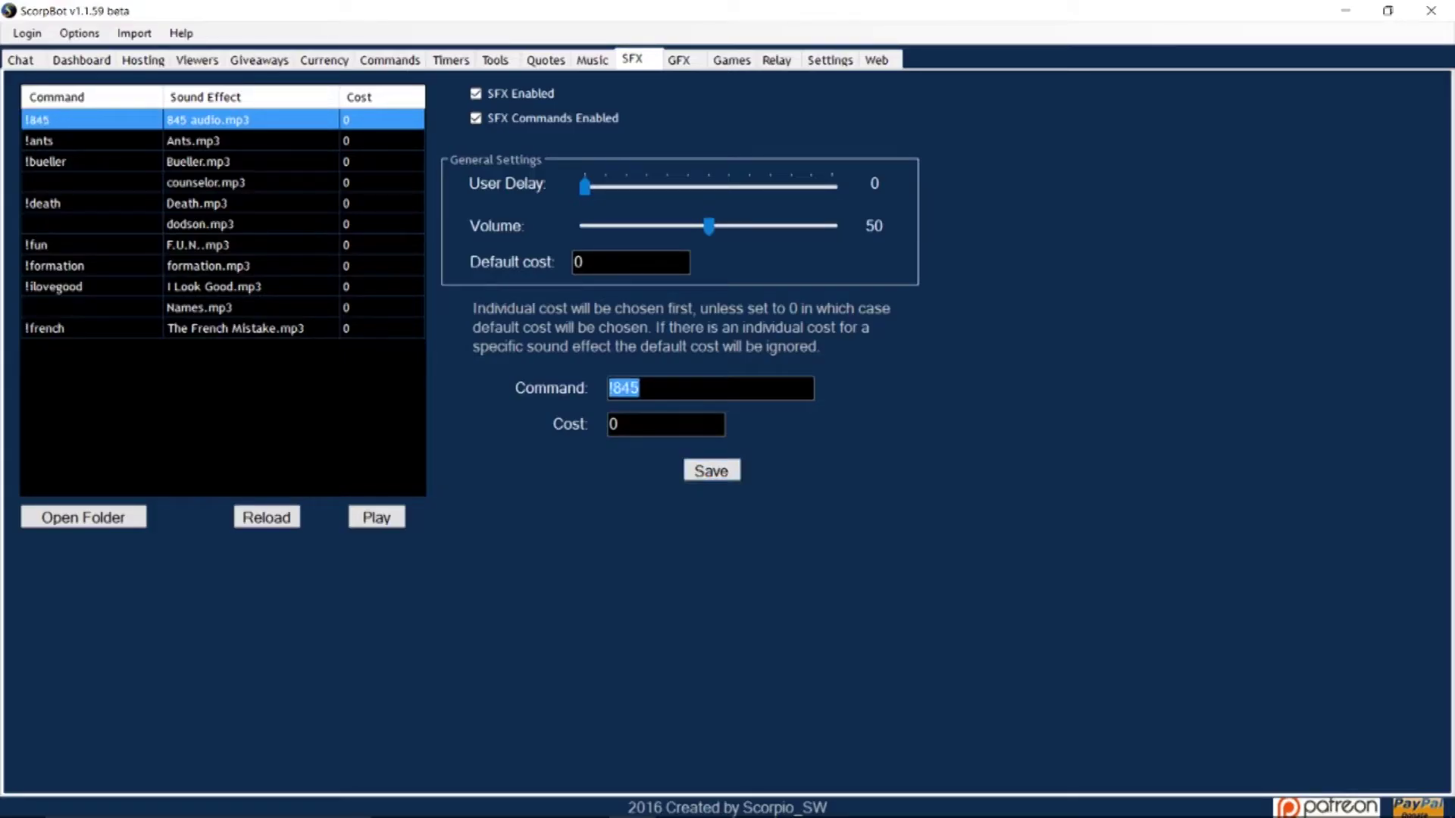
Assign the command !ants with cost 0 to 845 audio.mp3, save it, and play the Ants.mp3 sound effect
text(!ants)
key(Tab)
text(0)
key(Tab)
key(Return)
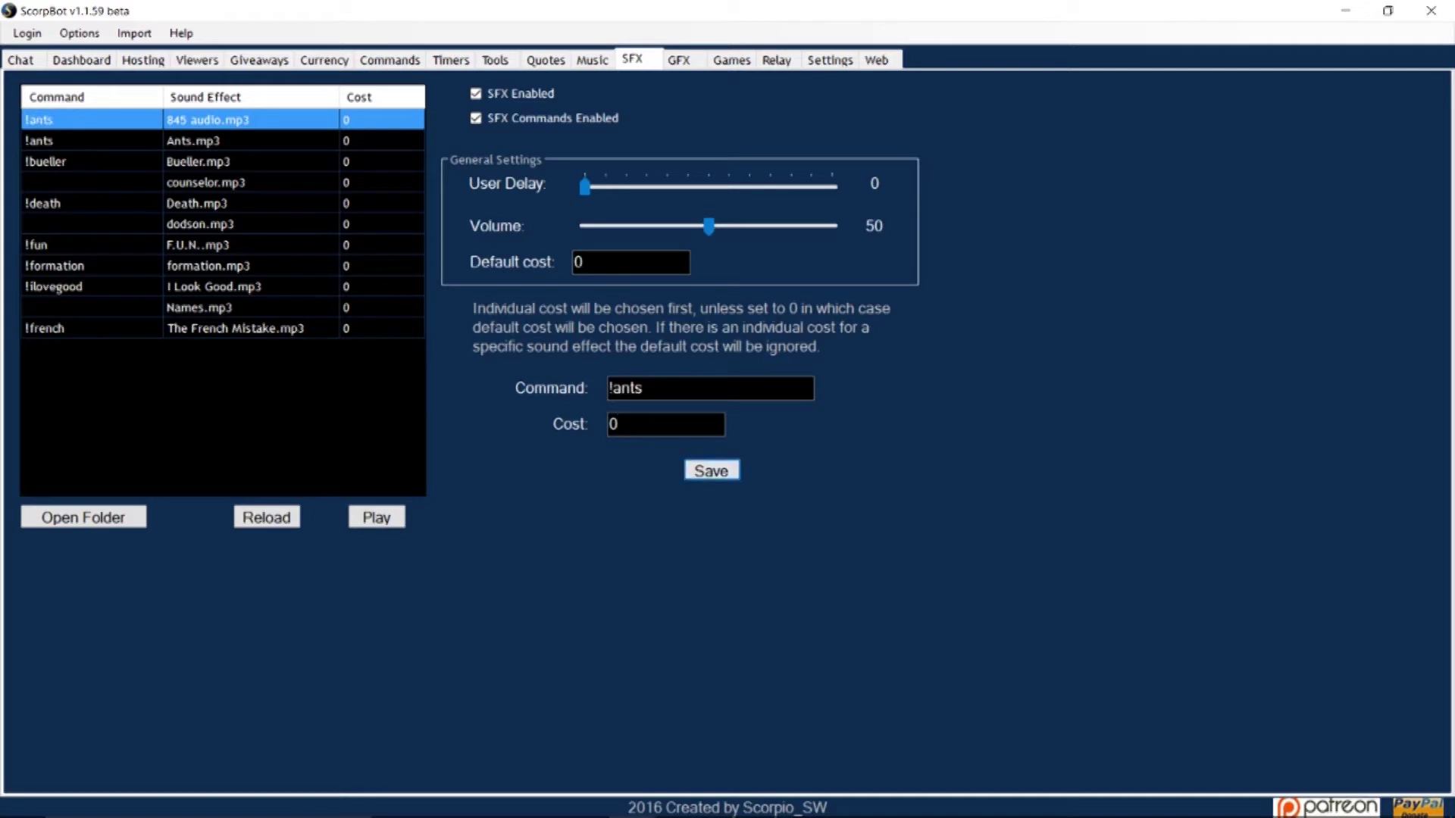
click(91, 140)
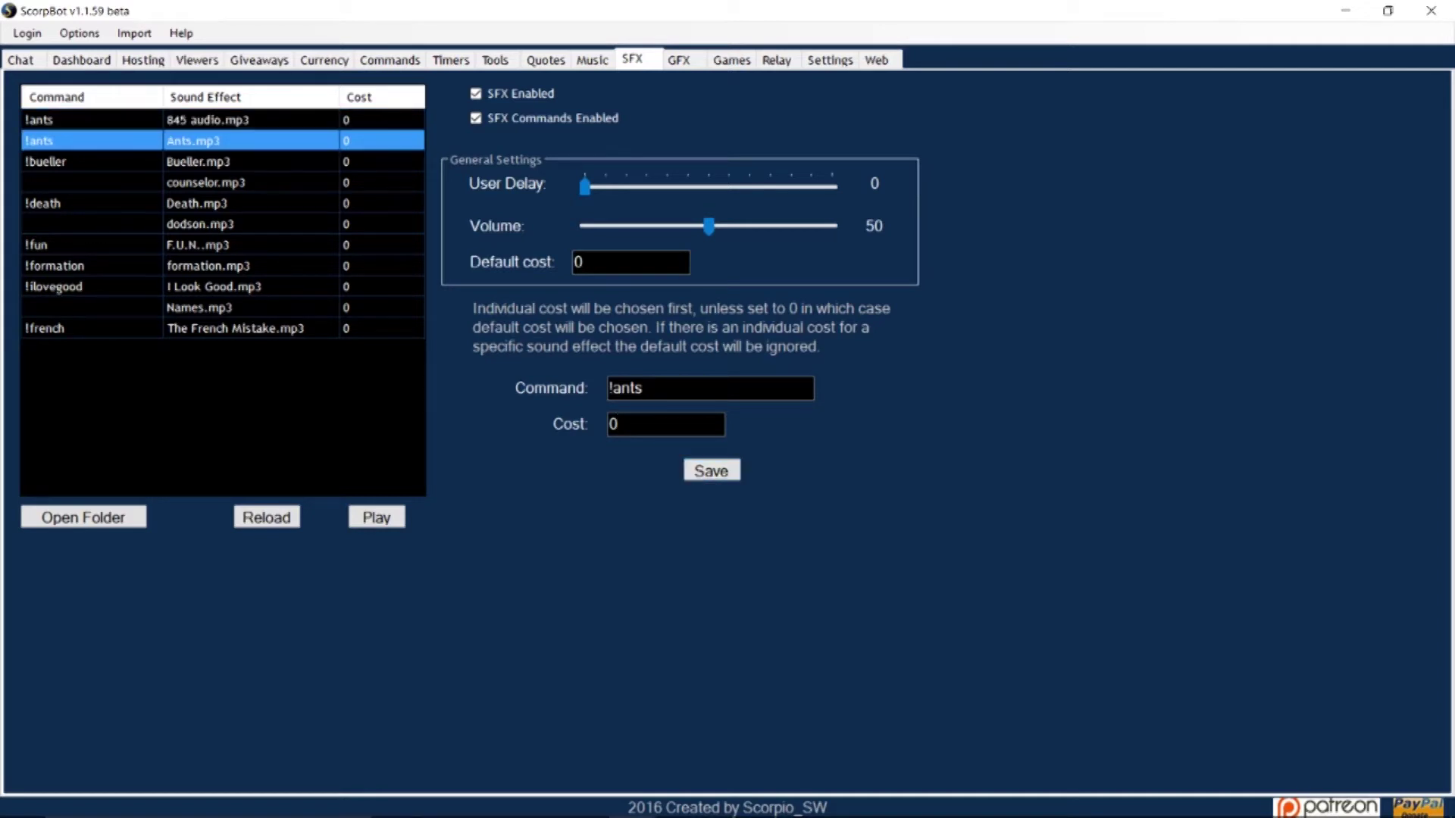
click(377, 517)
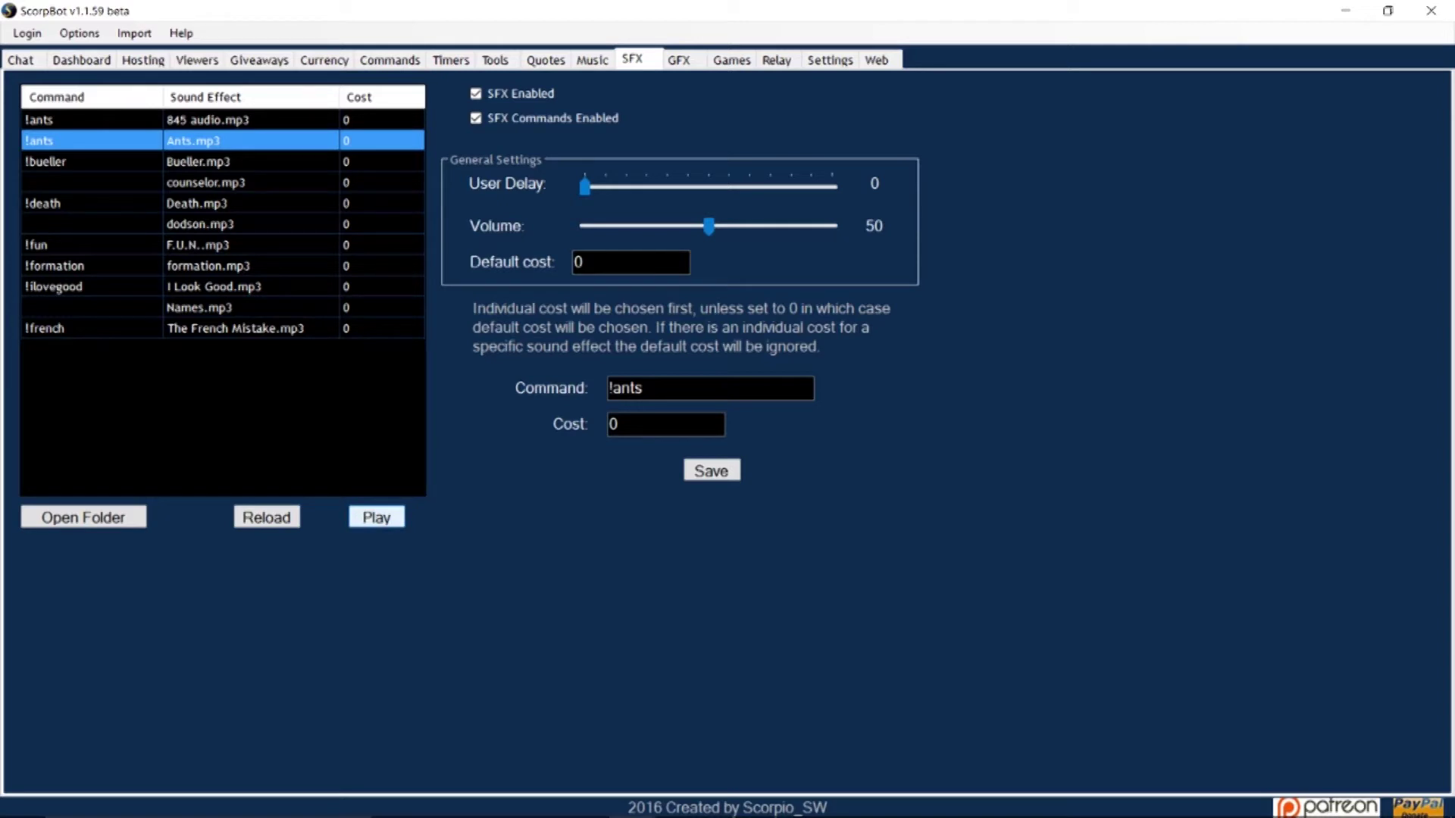
Look at the files in the GFX animations' media folder, and return to the ScorpBot animation settings
click(679, 60)
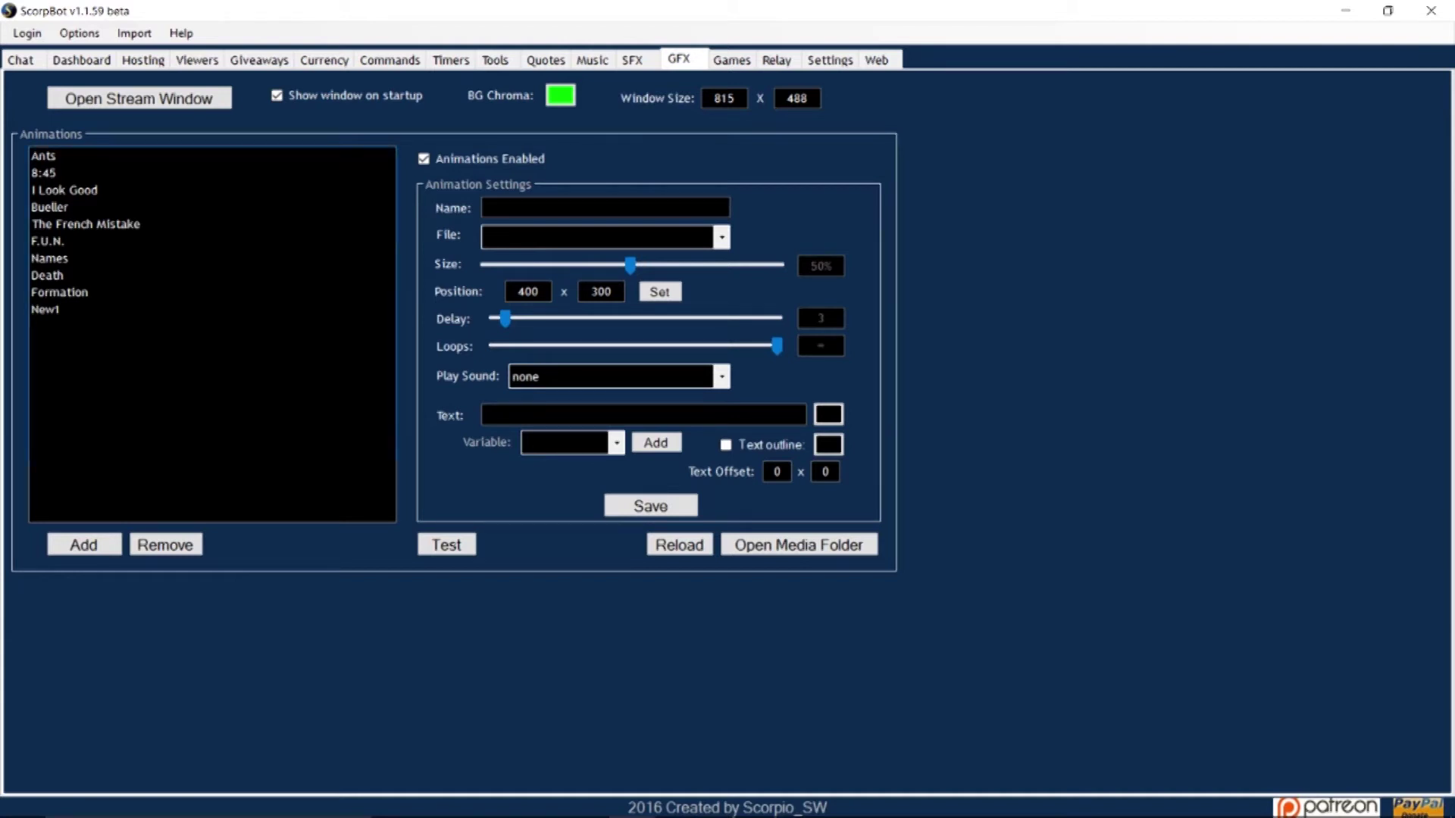
click(423, 159)
click(423, 158)
click(799, 544)
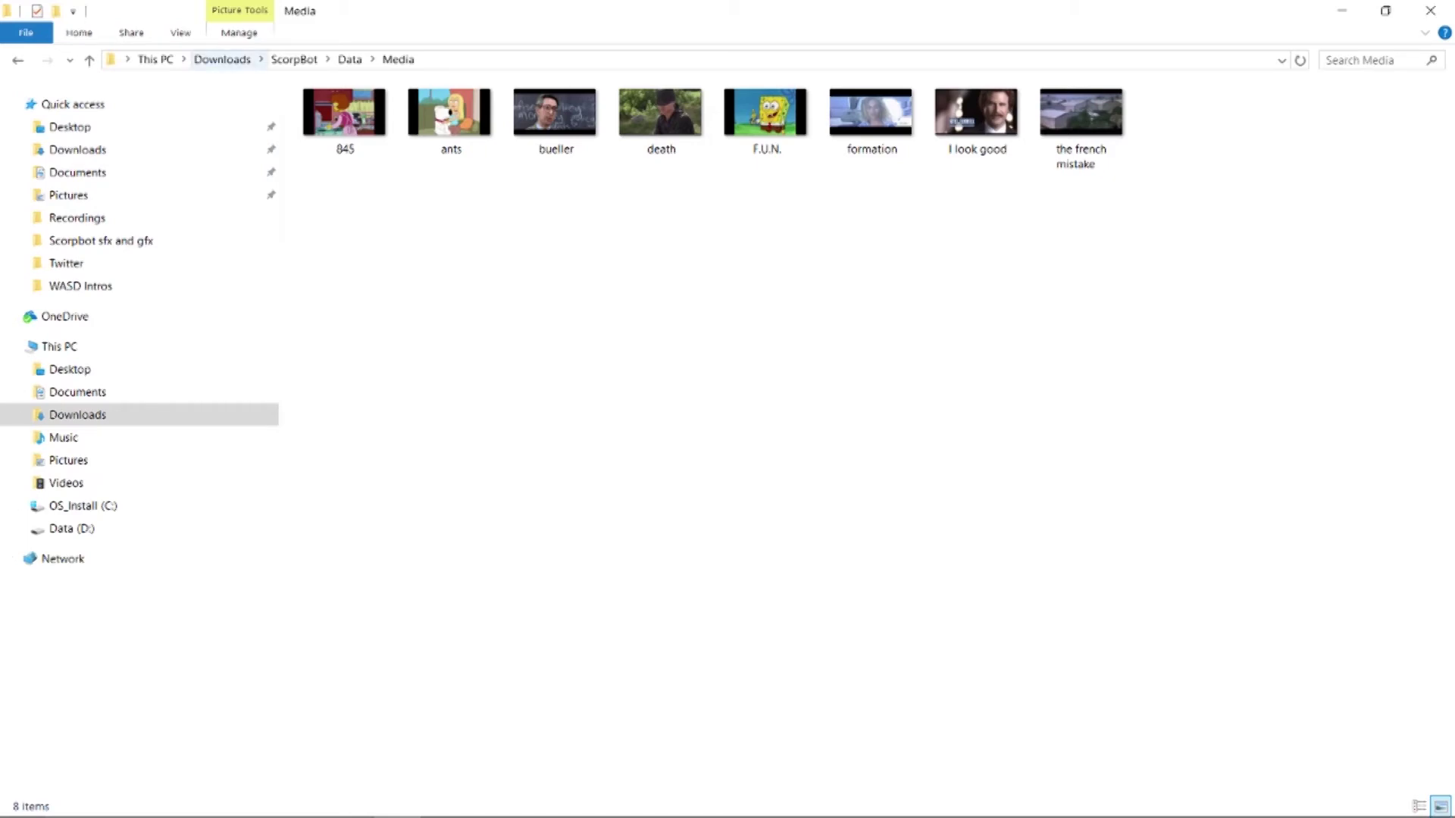
key(alt+Tab)
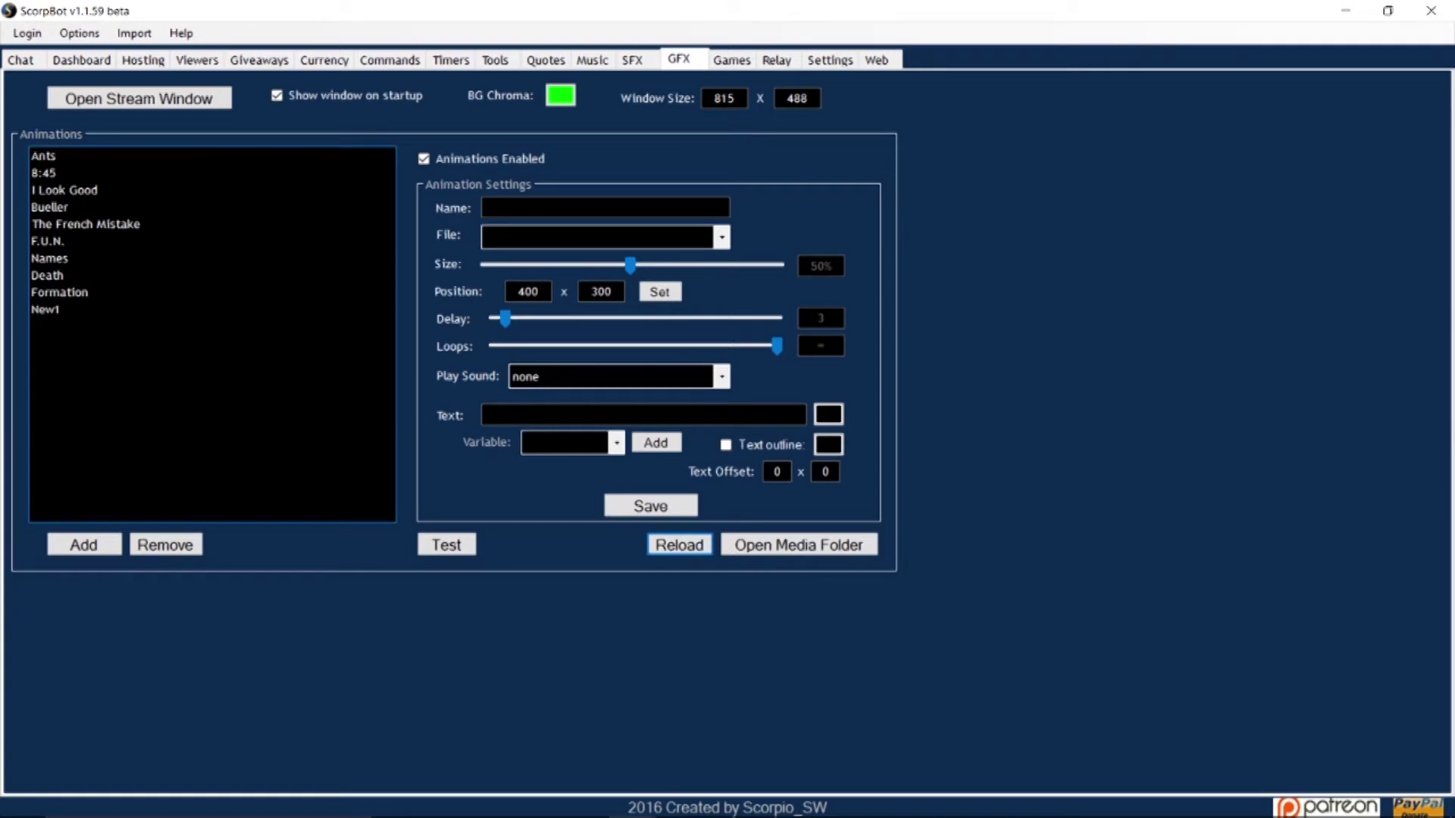
Open the stream window and keep it set to show on startup
click(140, 99)
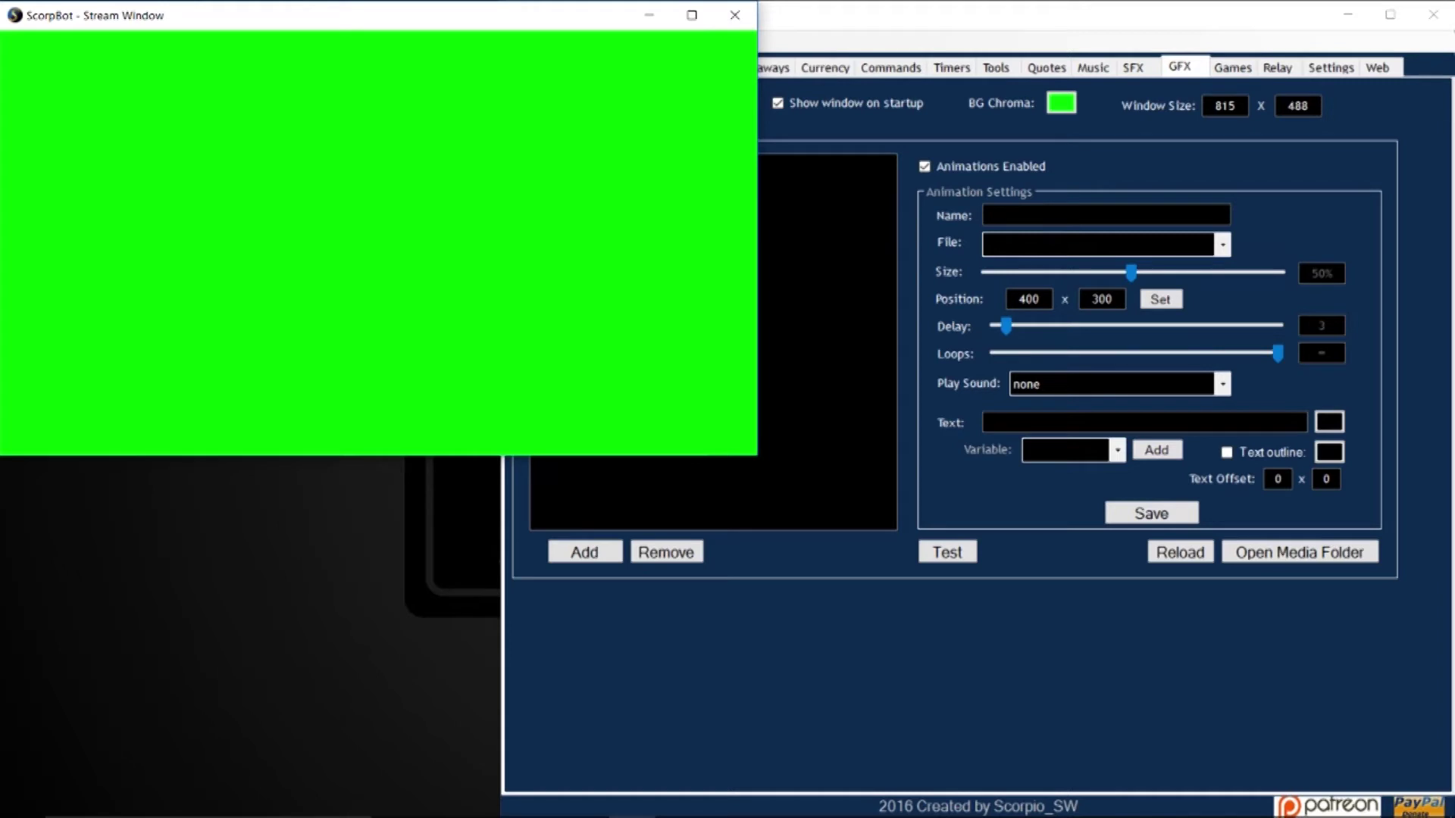
key(alt+Tab)
click(779, 103)
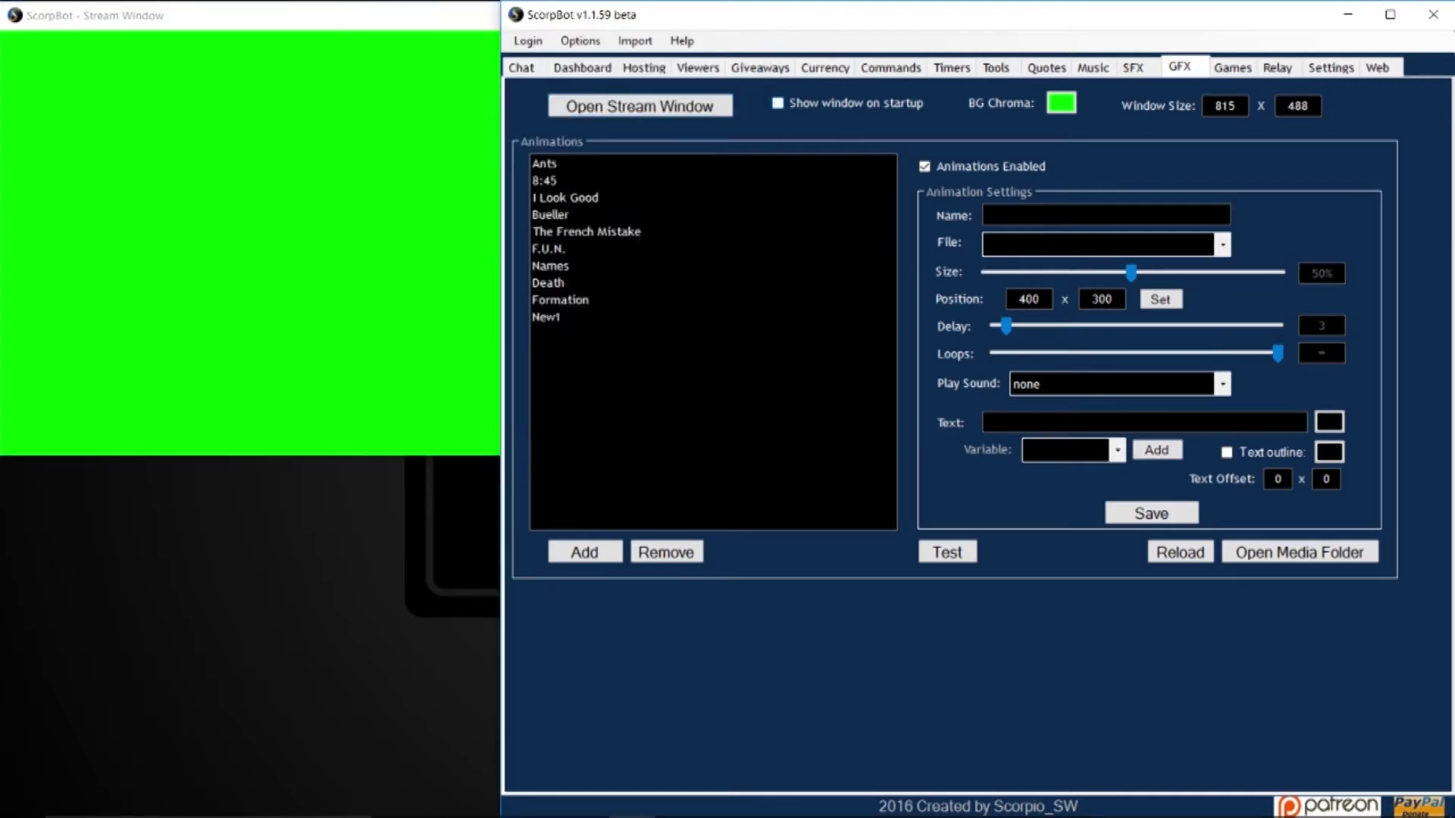
click(778, 103)
Confirm pure green (Red 0, Green 255, Blue 0) as the background chroma colour and check the window size fields
click(1062, 103)
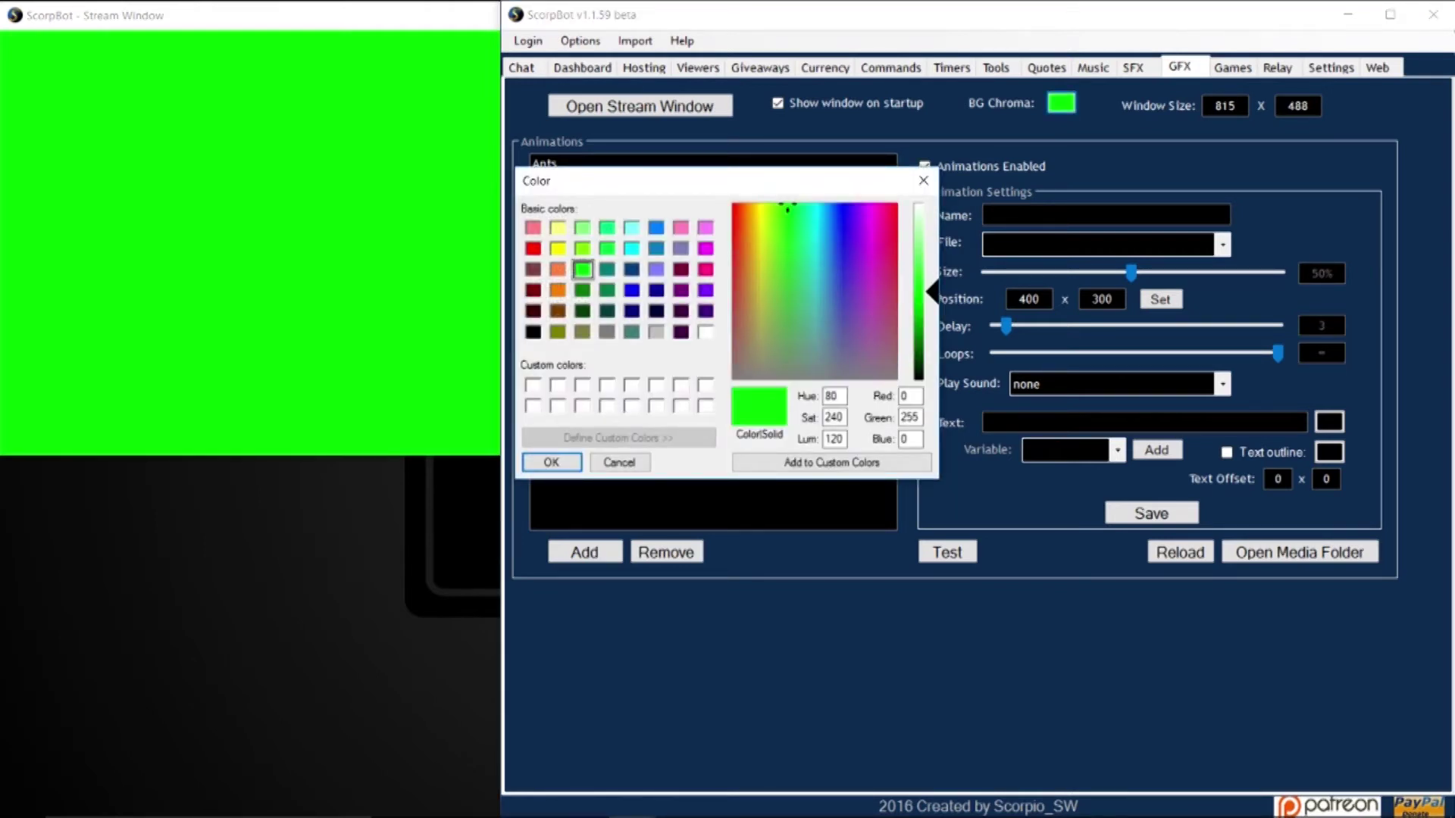
key(Return)
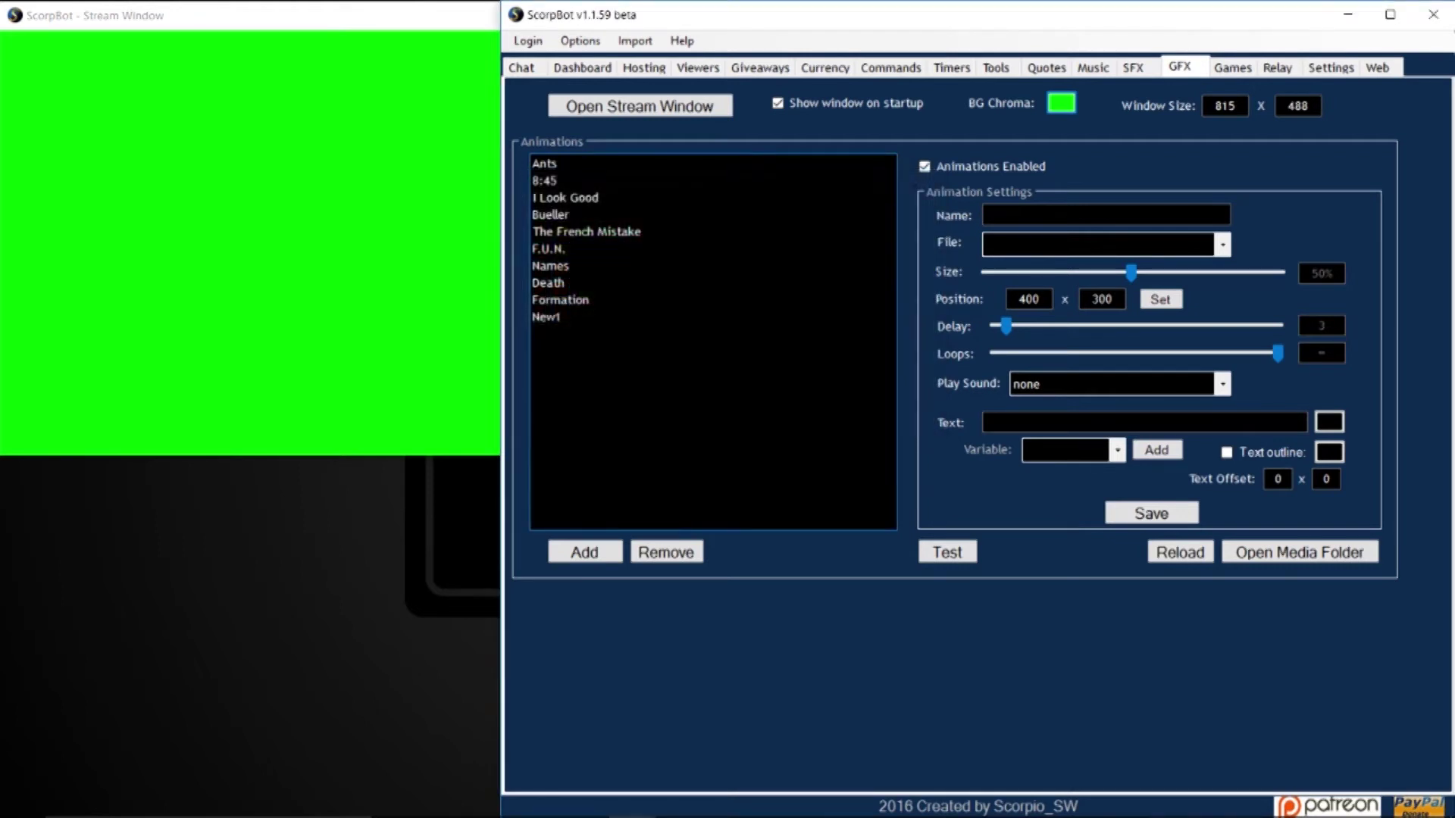
key(Tab)
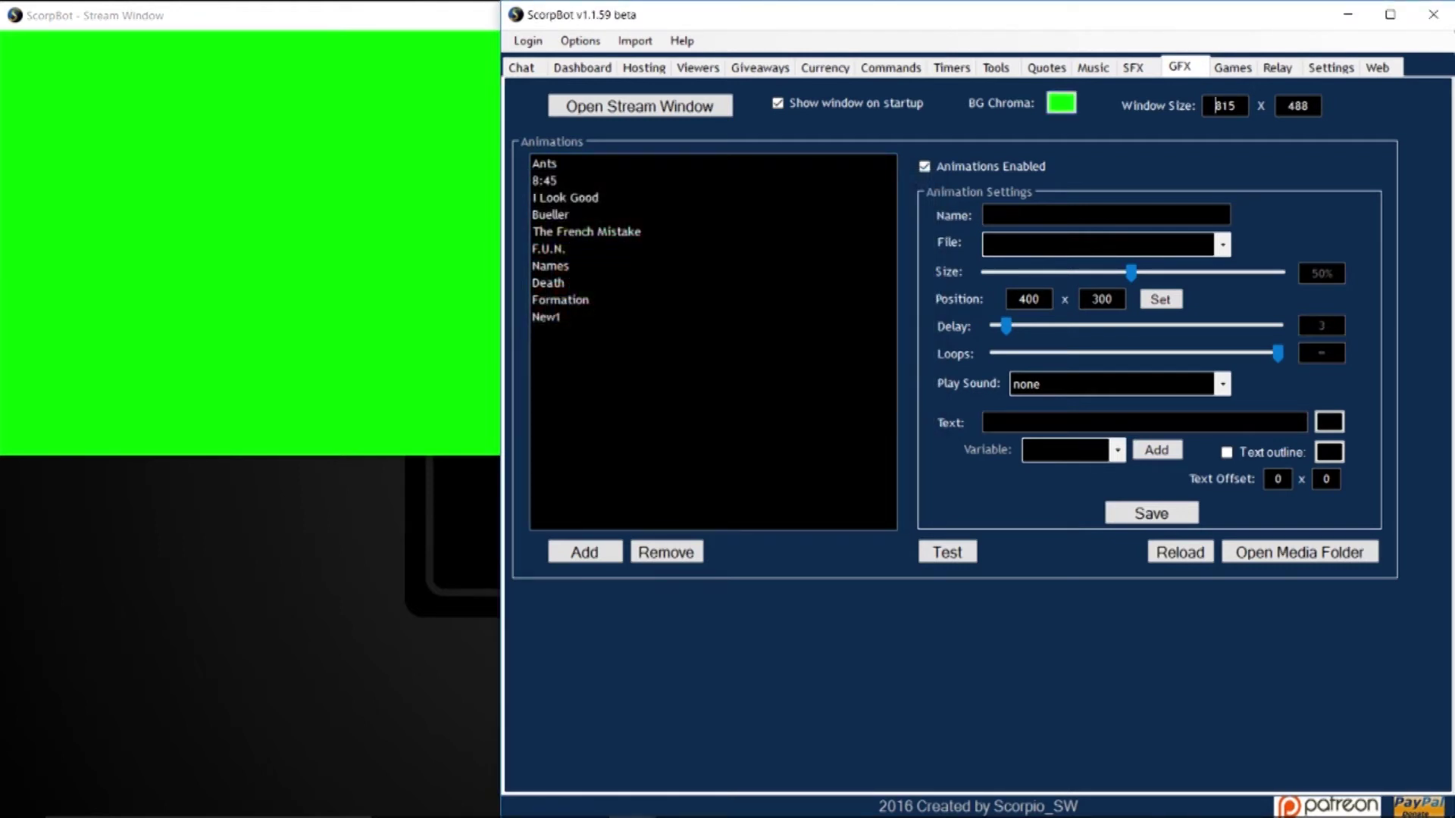
key(Tab)
click(1235, 106)
Name the New1 animation ants and assign it ants.gif, with a delay of 2, 1 loop and the sound Ants.mp3
click(560, 300)
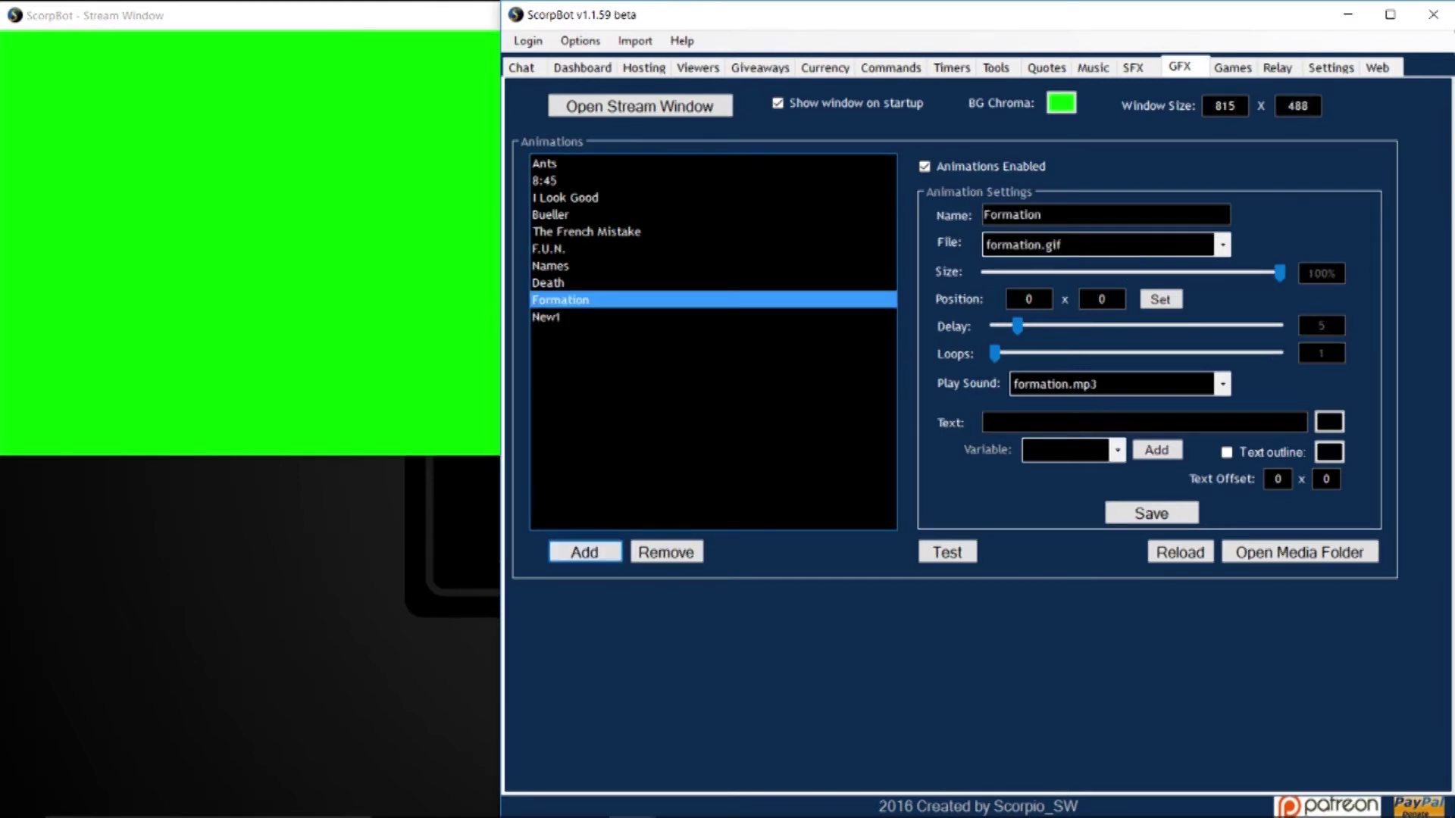
click(545, 317)
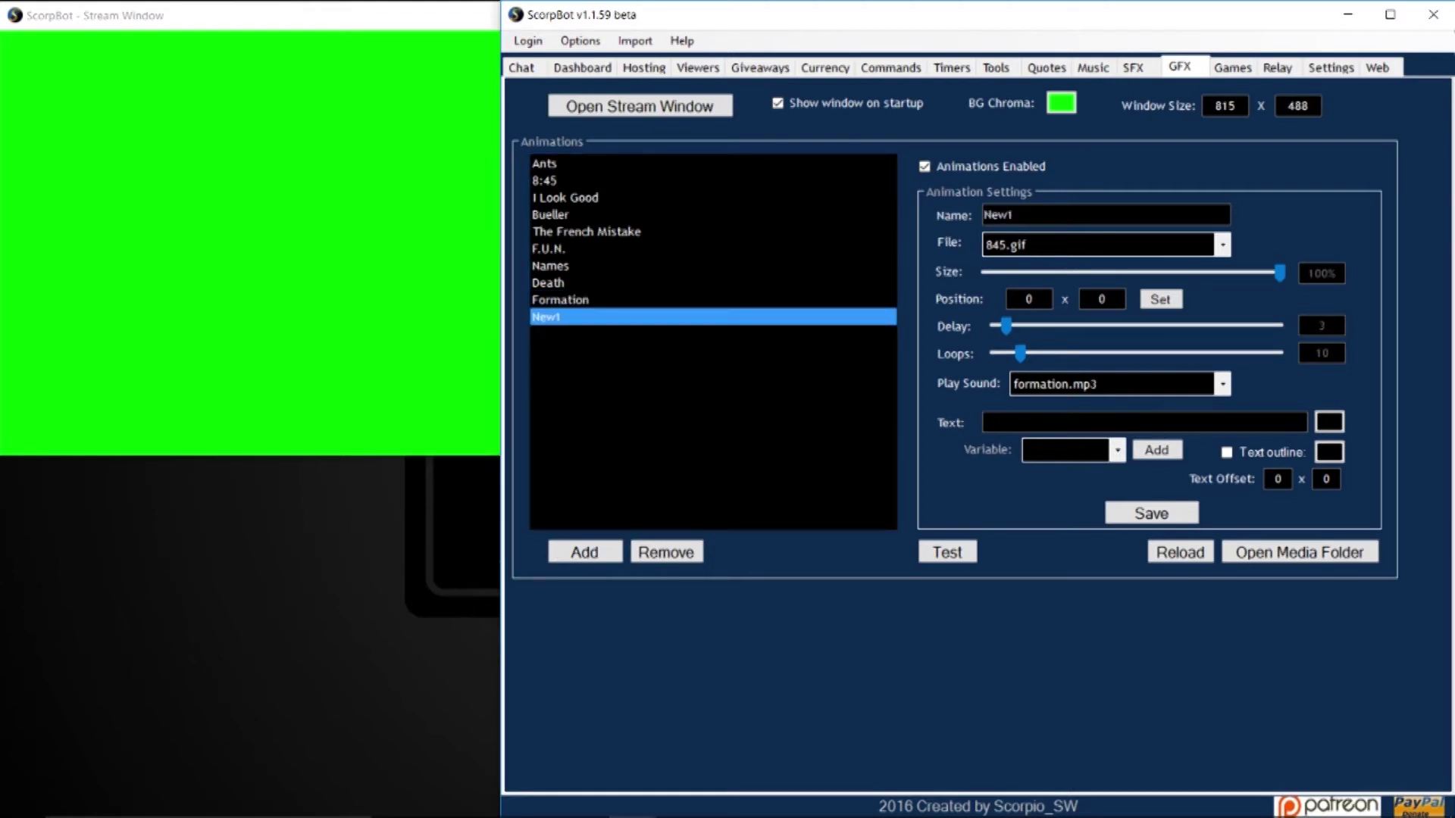
drag(1021, 216, 979, 216)
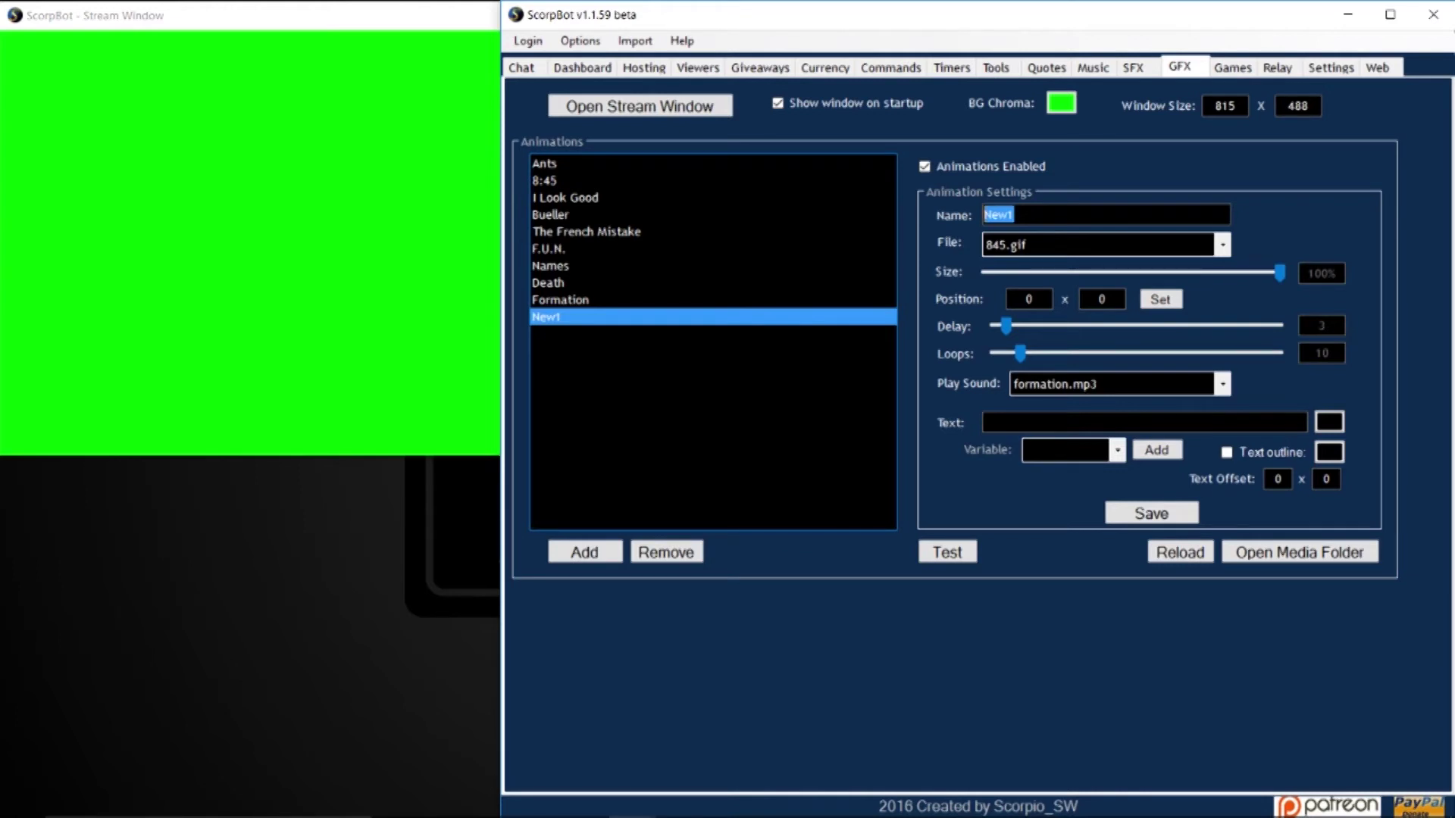
text(Ants)
click(1222, 244)
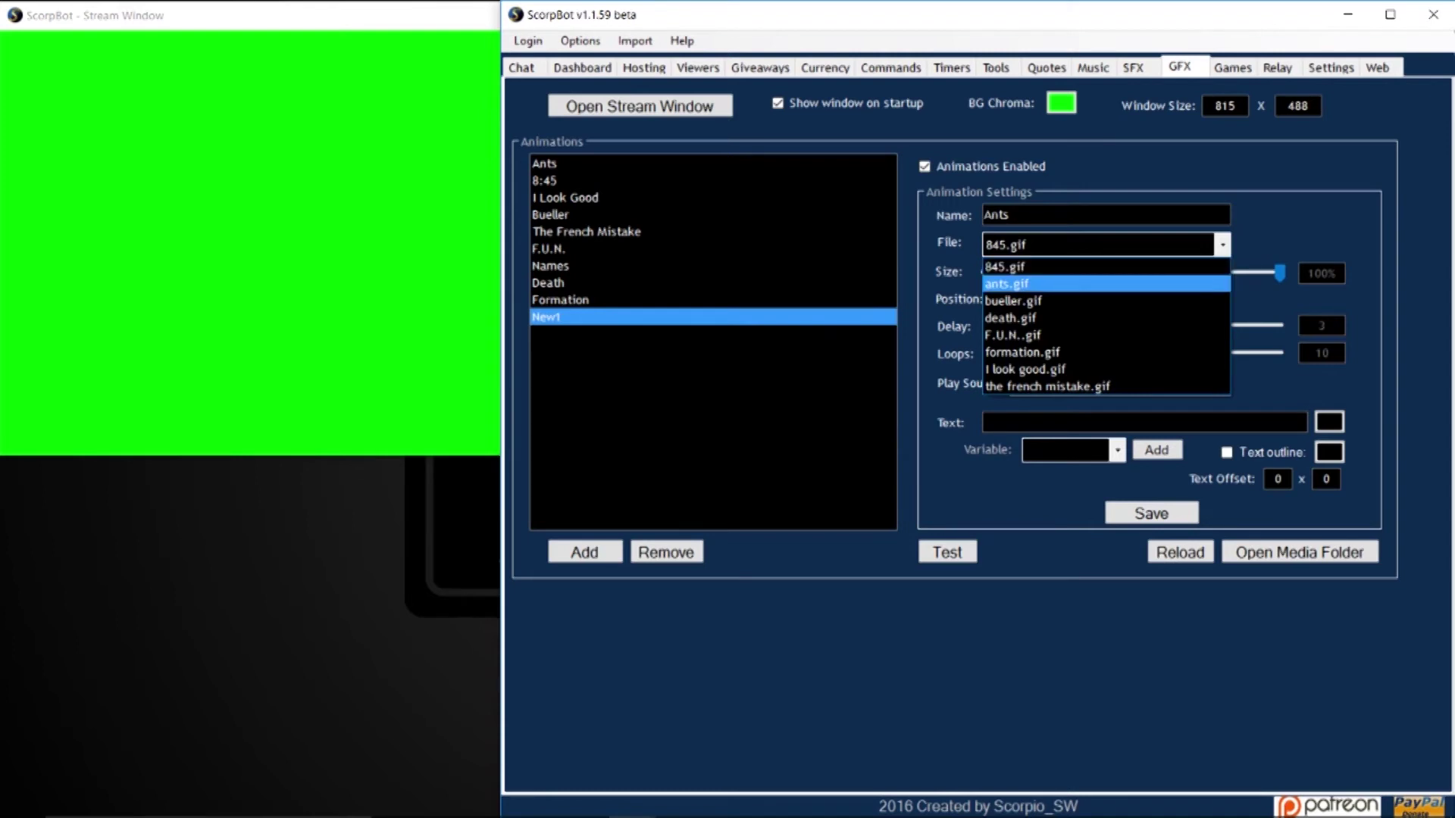
click(1106, 284)
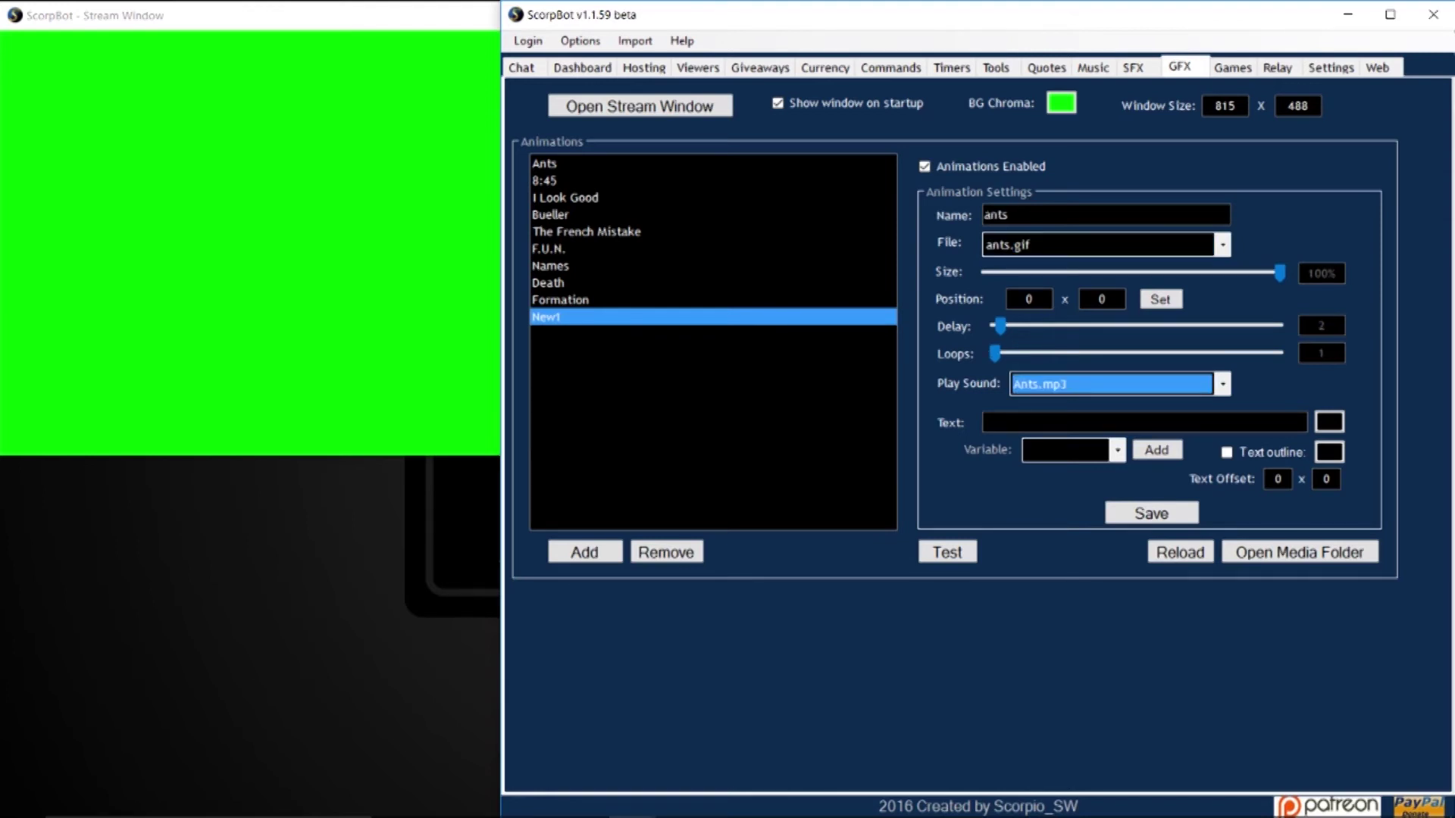
Give the New1 animation the text "ants" in pink, and look through the available text variables
click(993, 422)
text(ants)
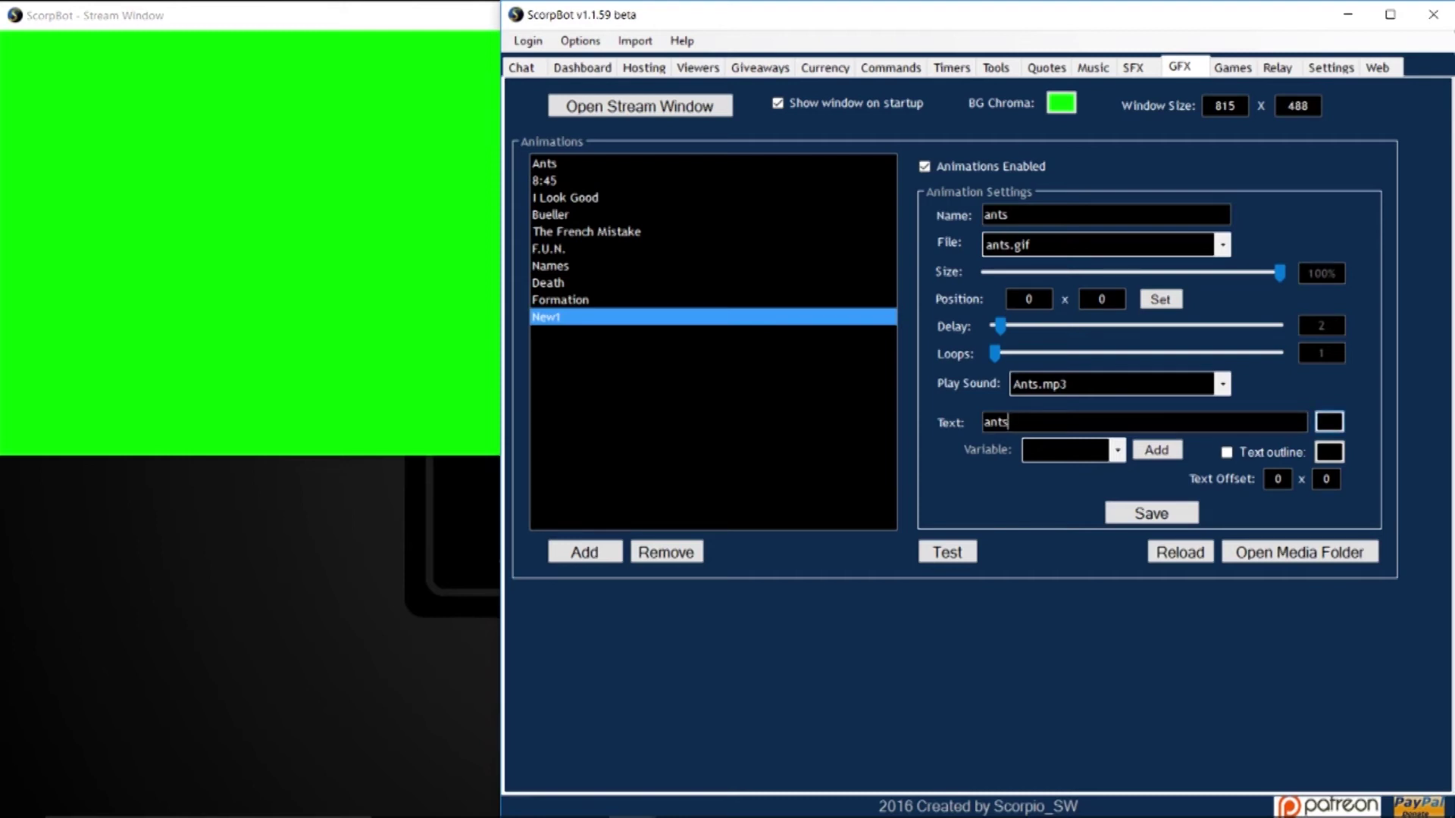
click(1330, 422)
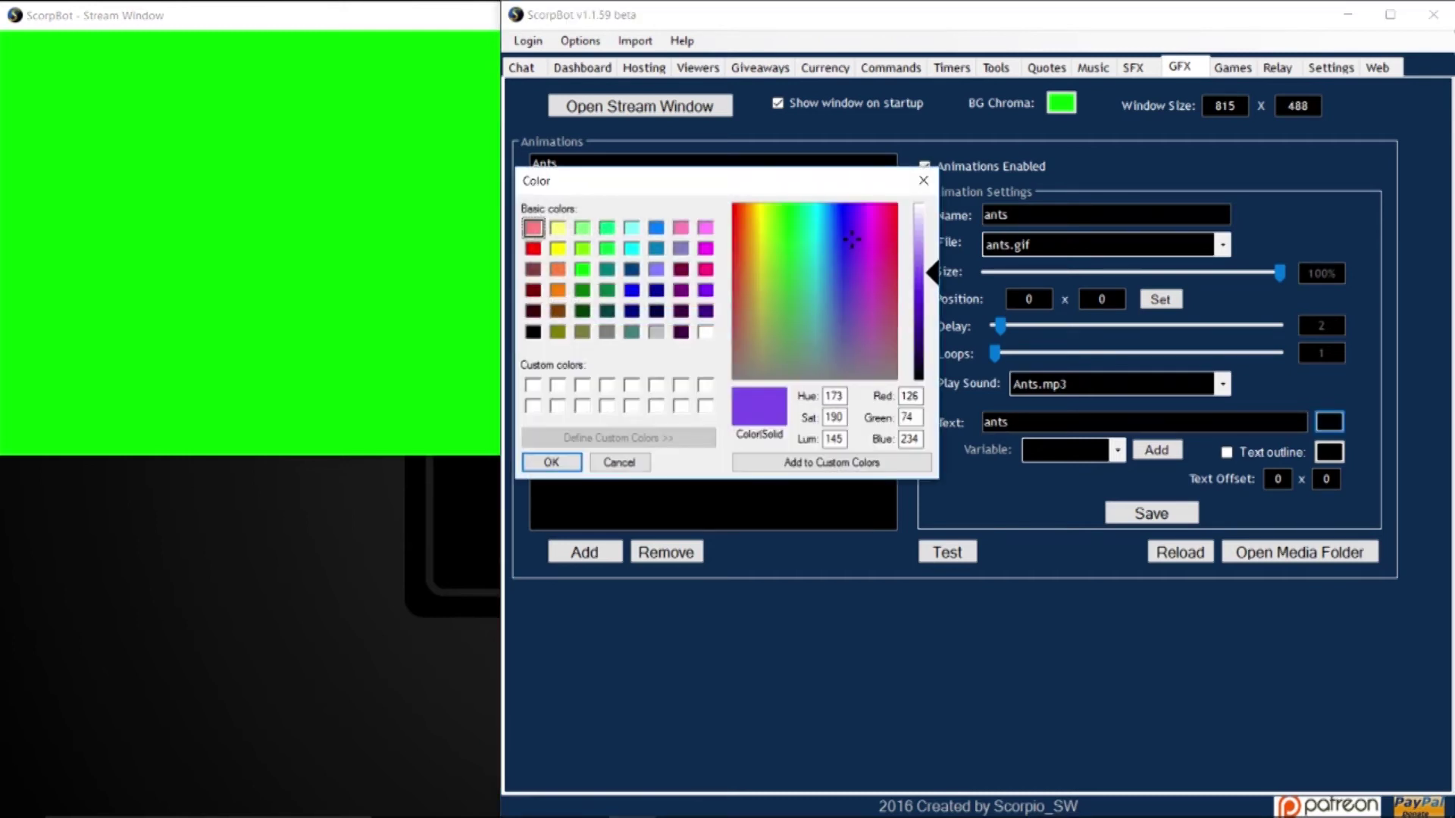
click(878, 224)
click(552, 462)
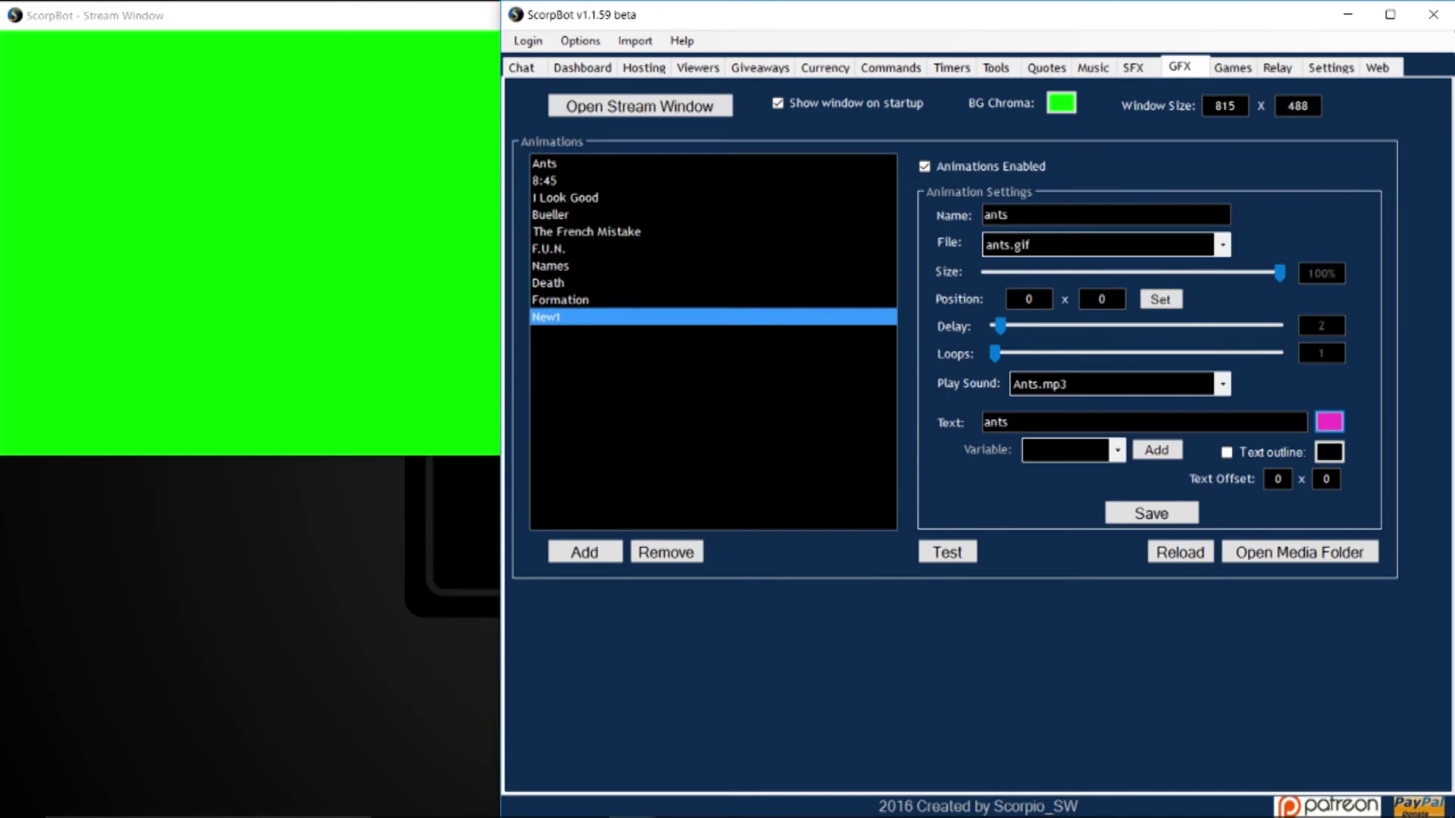
click(1117, 450)
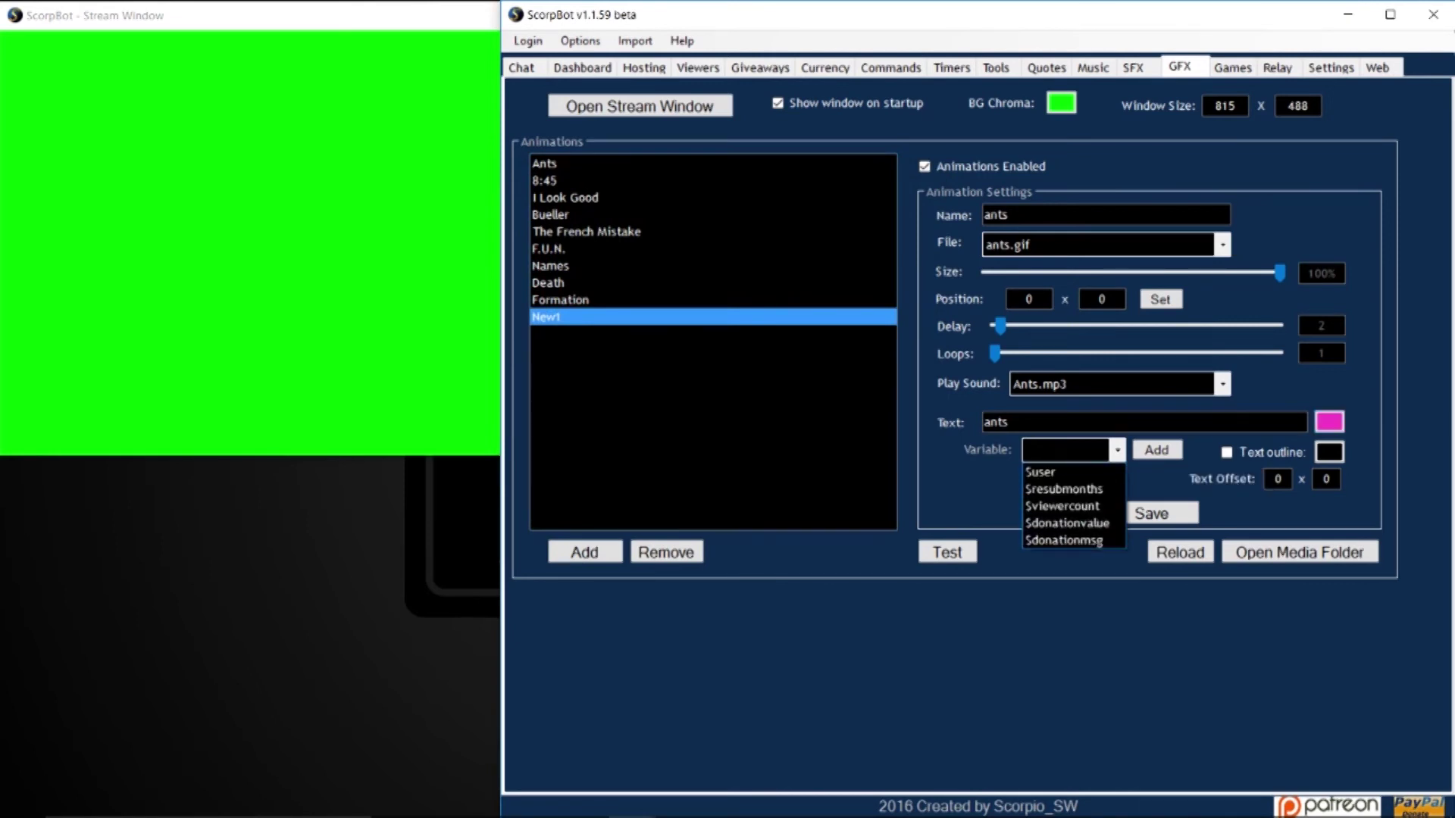
key(Escape)
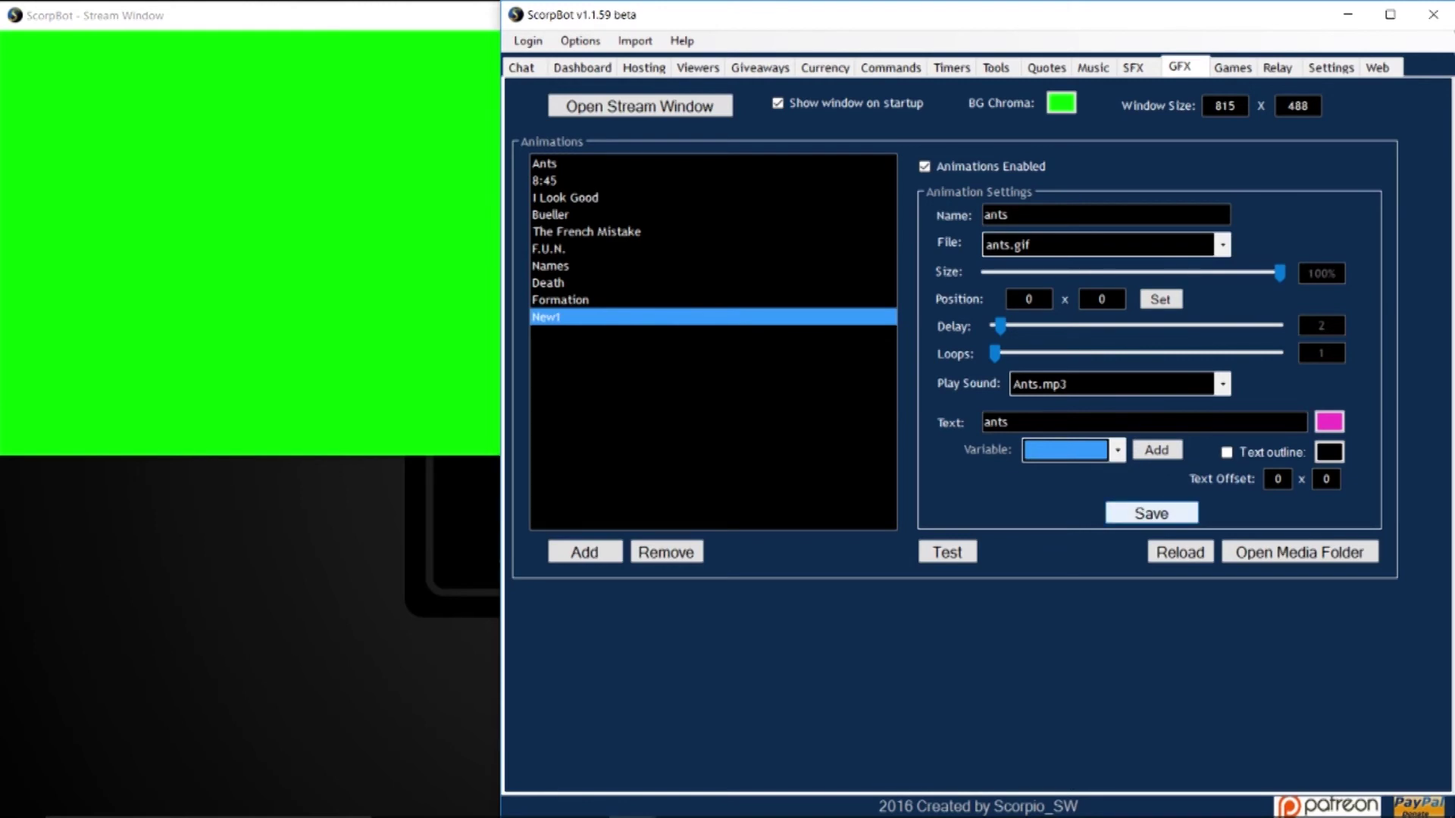
Test the existing Ants animation
click(544, 163)
click(947, 552)
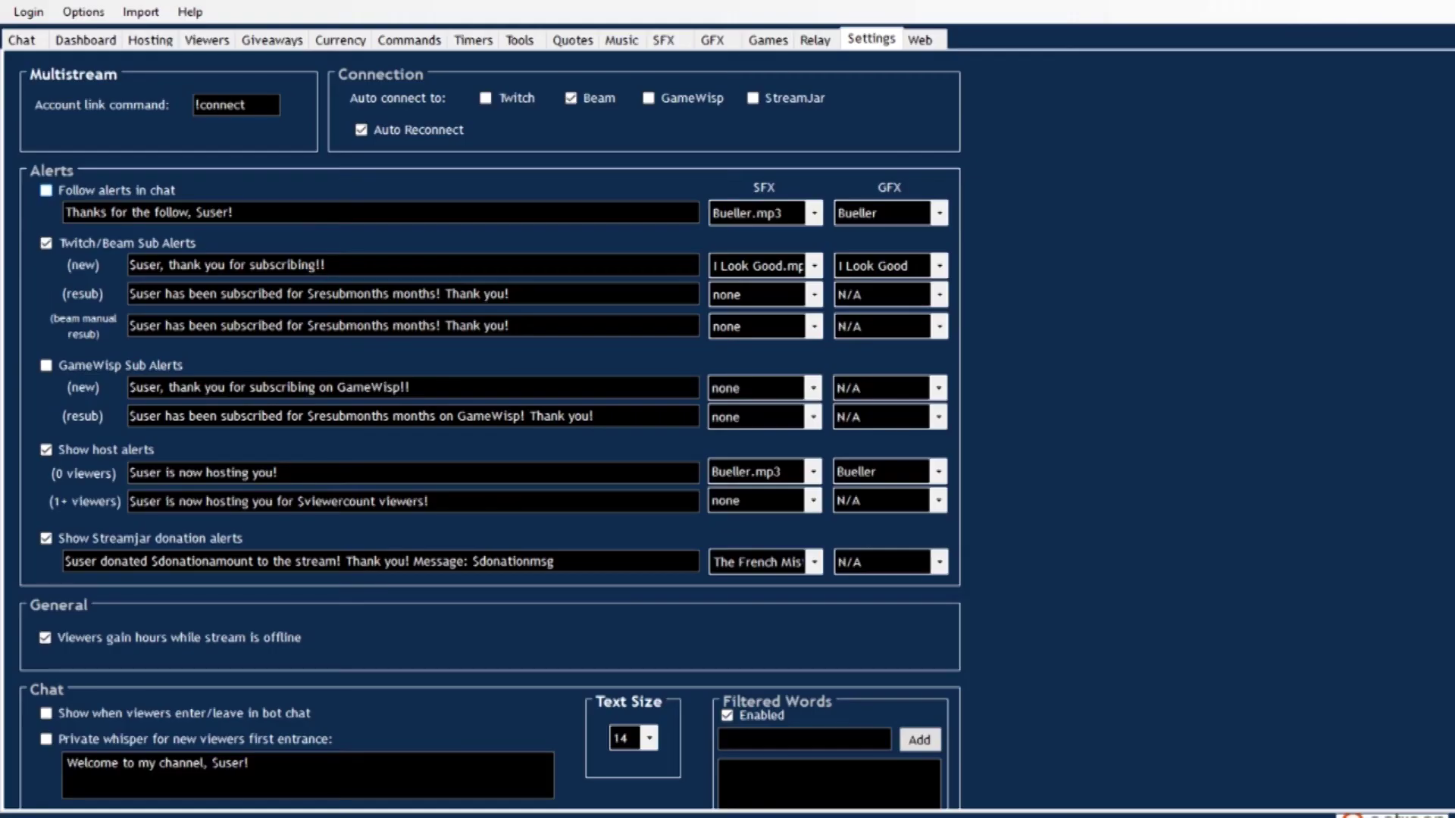
Enable follow alerts in chat and check the sound effect and animation assigned to them
click(46, 191)
click(757, 213)
click(883, 213)
Create an !ants chat command for everyone with the response $gfx(ants) and save it
click(409, 40)
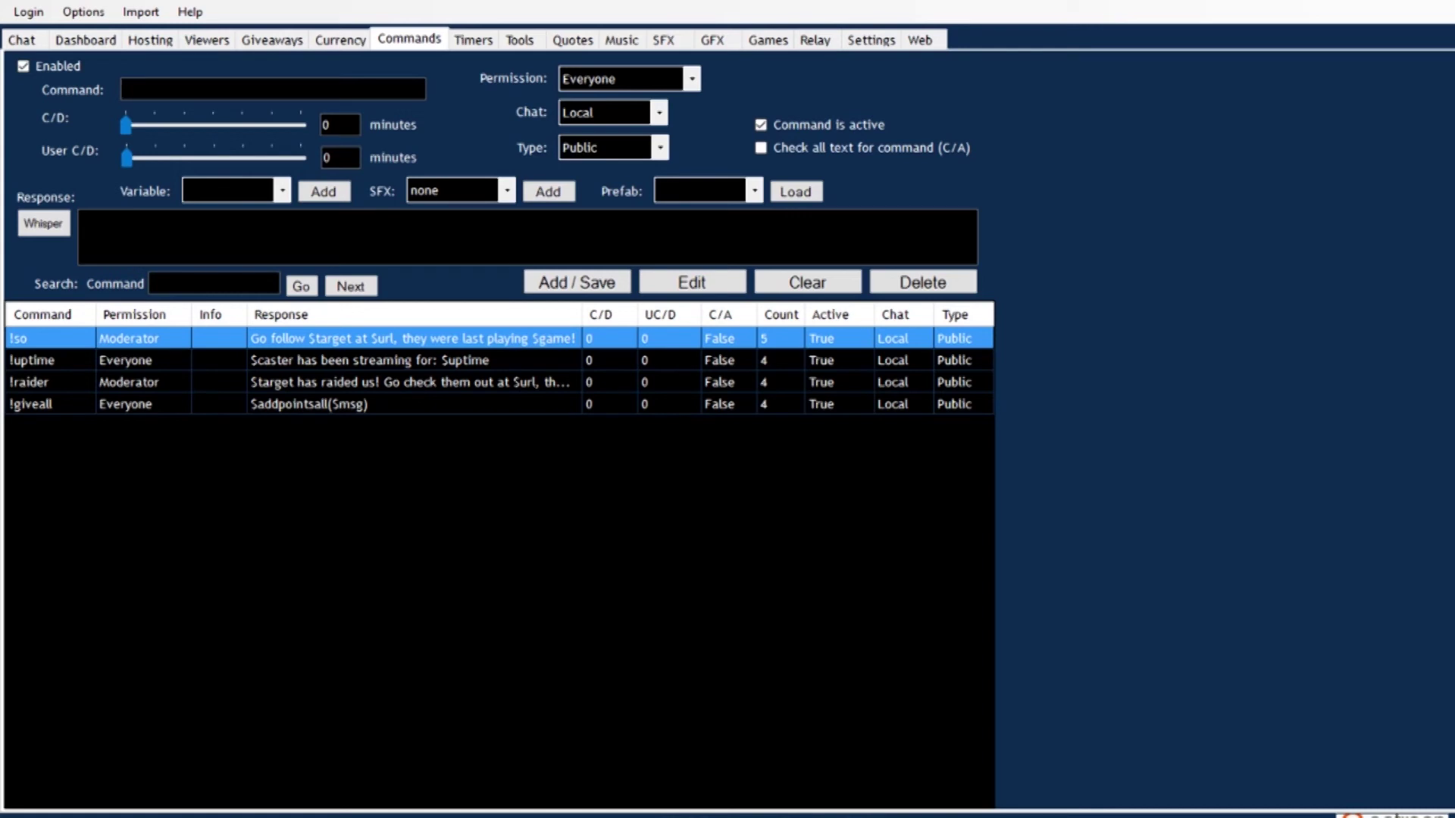
text(!ants)
click(227, 190)
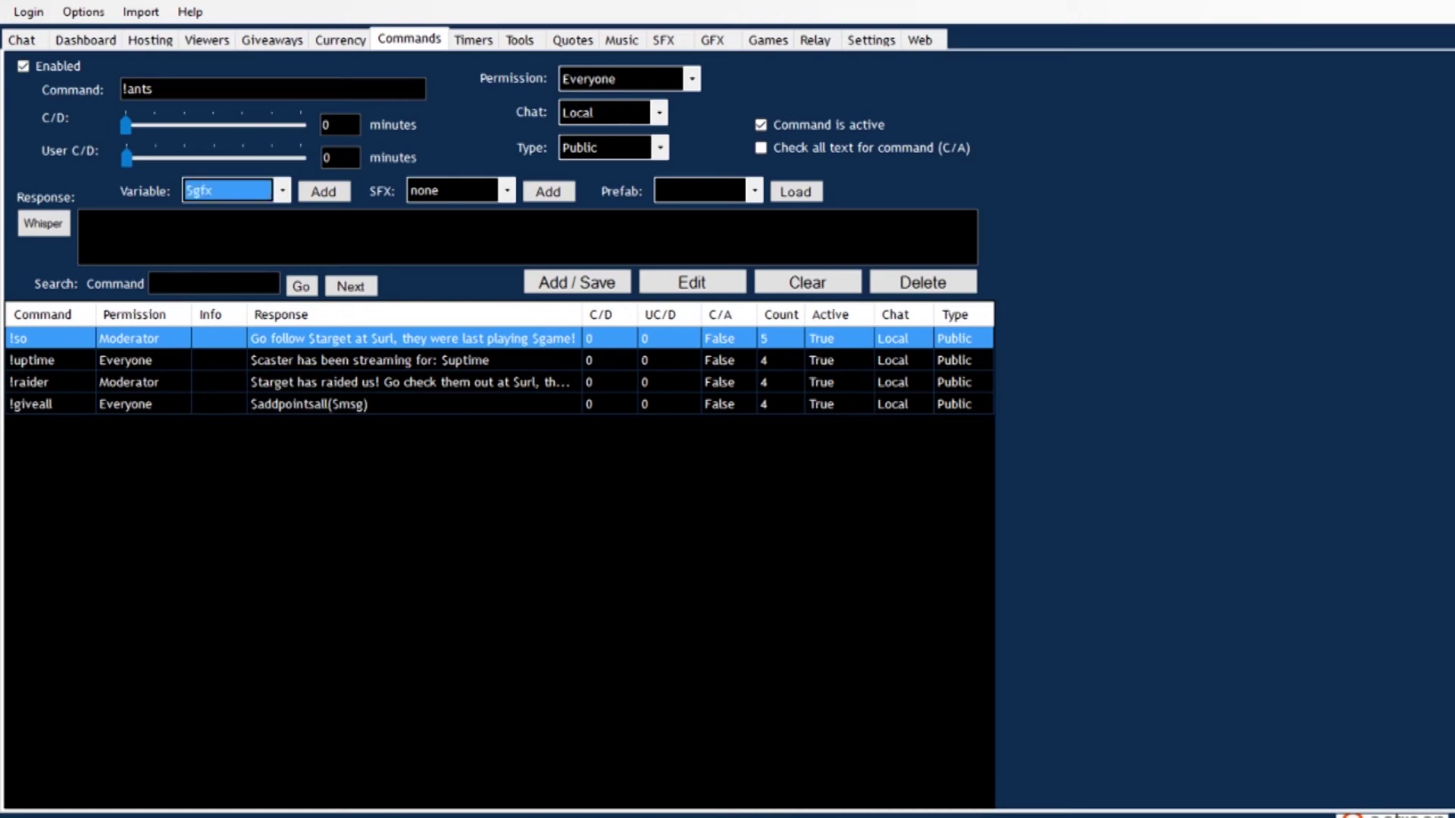
click(323, 191)
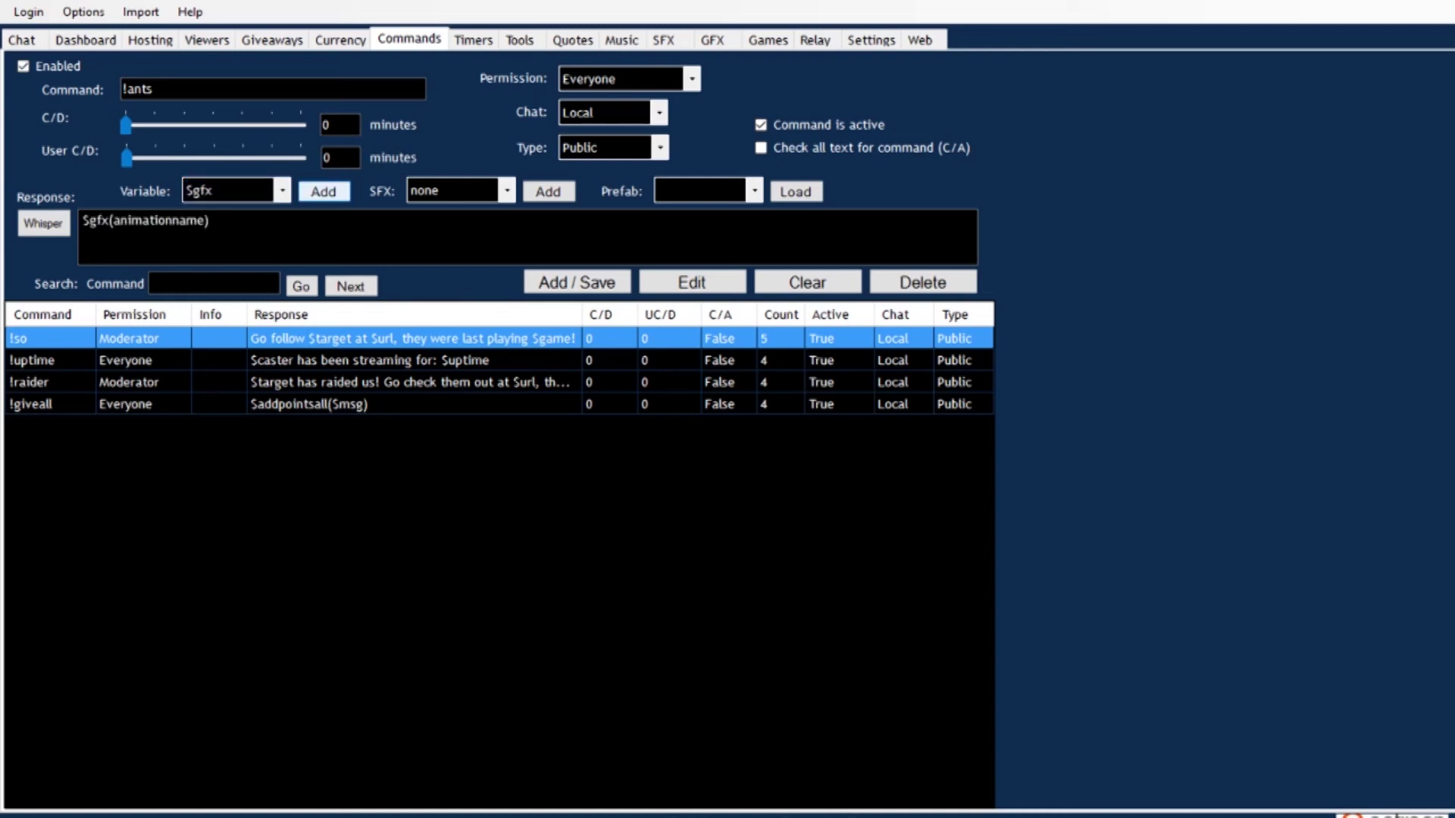
drag(205, 221, 113, 220)
text(ants)
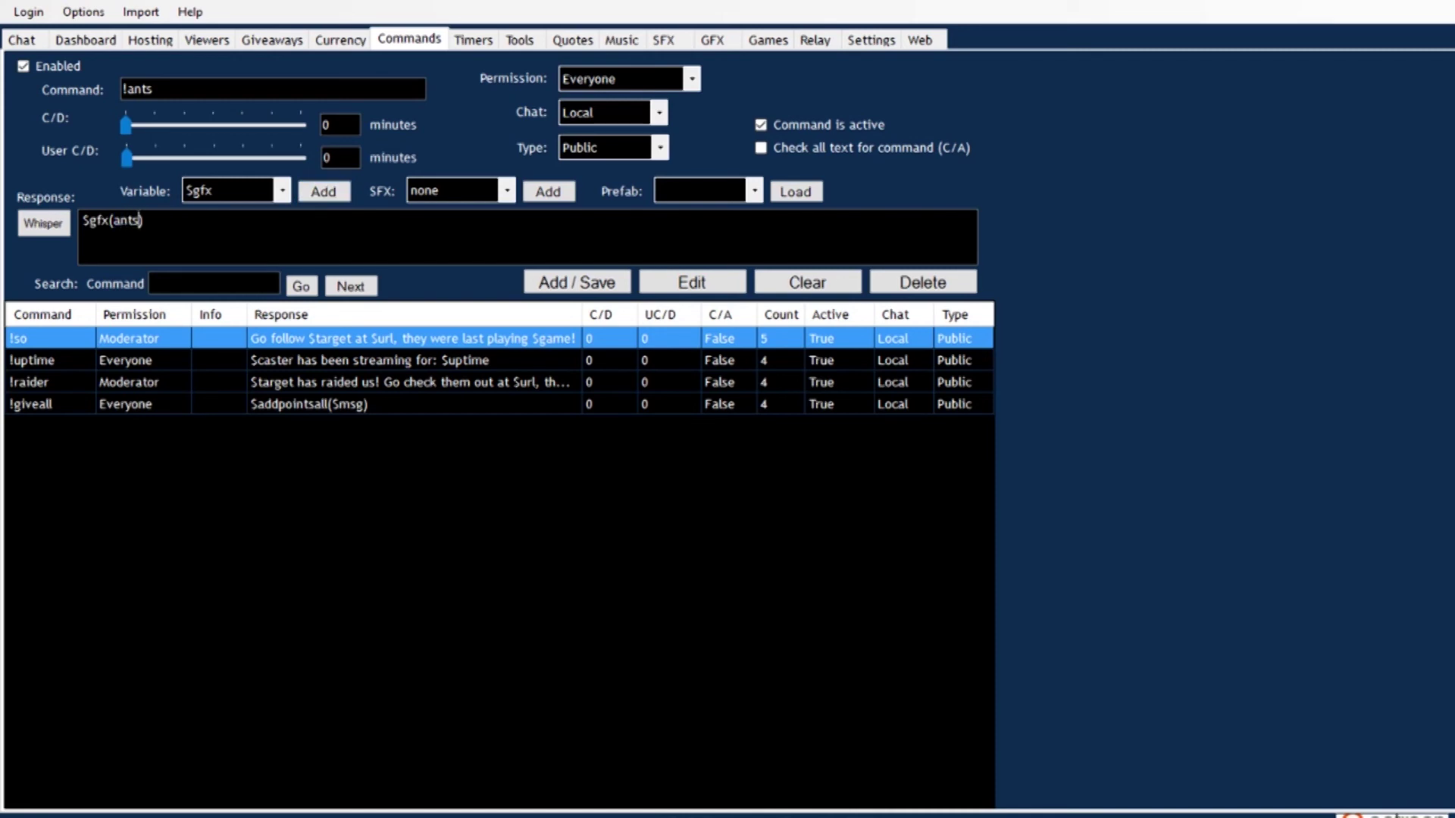
click(577, 282)
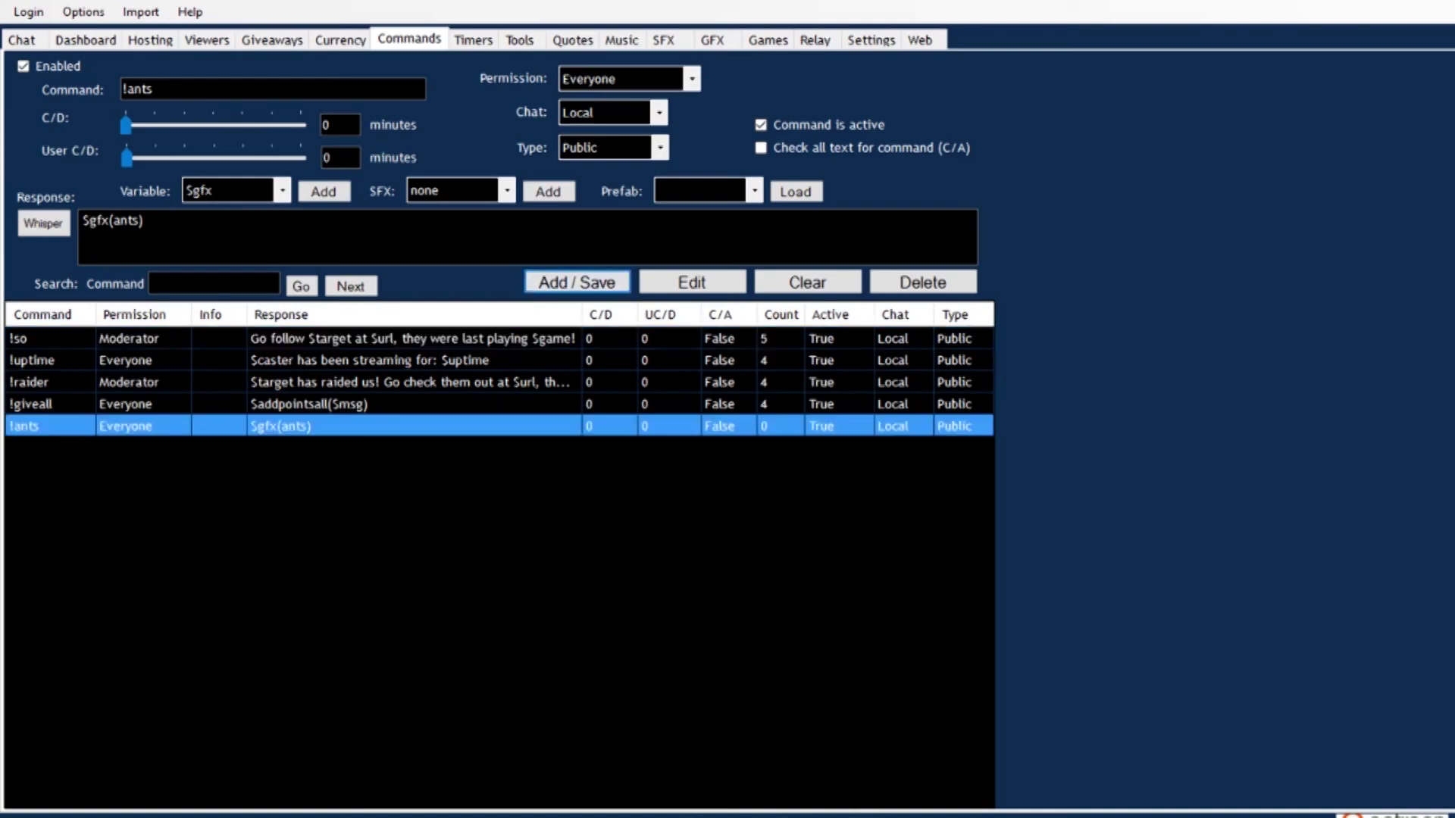
Switch to the Beam channel page in the browser and send !ants in the chat
text(!)
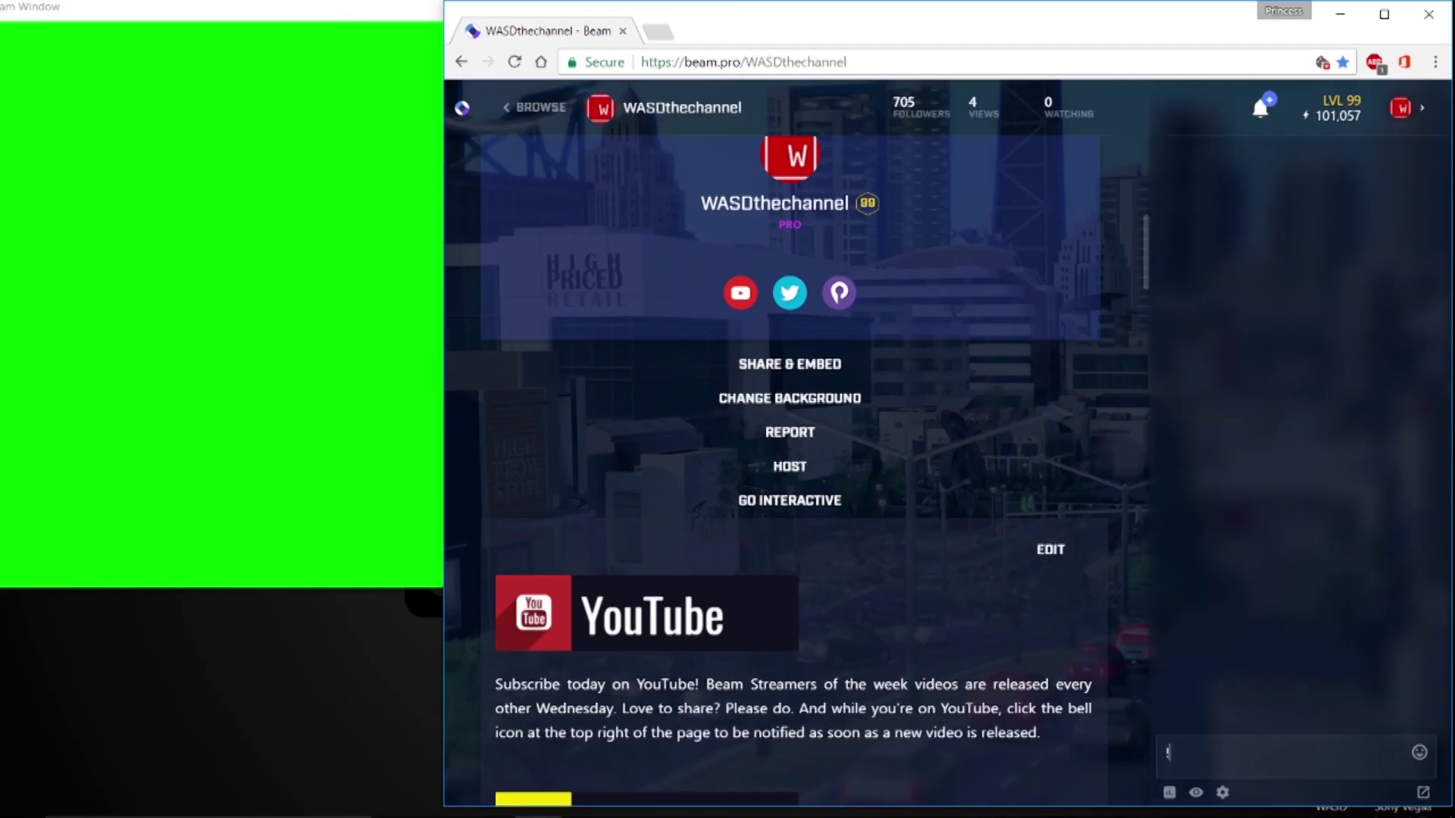
text(ants)
key(Return)
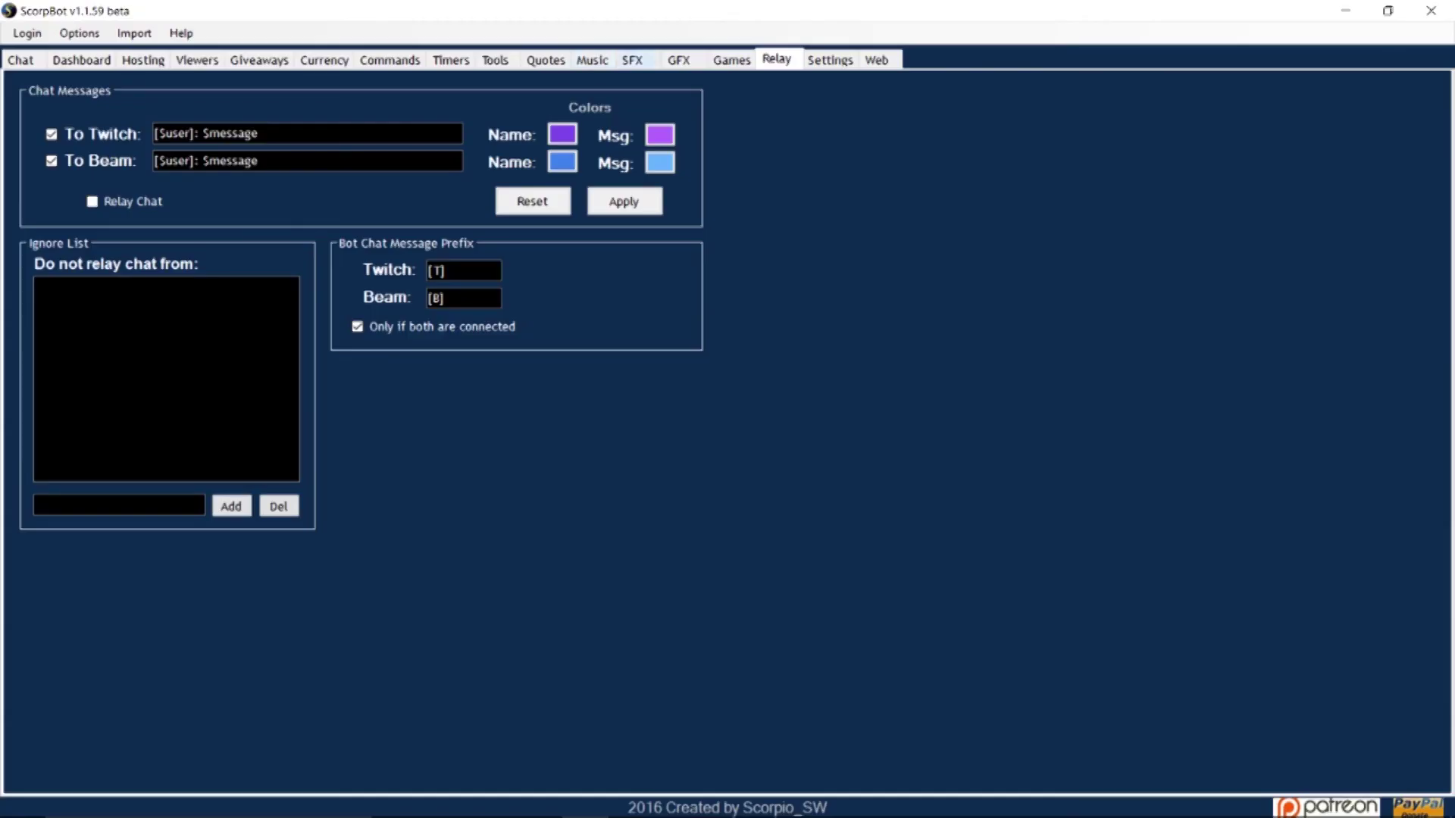
click(632, 59)
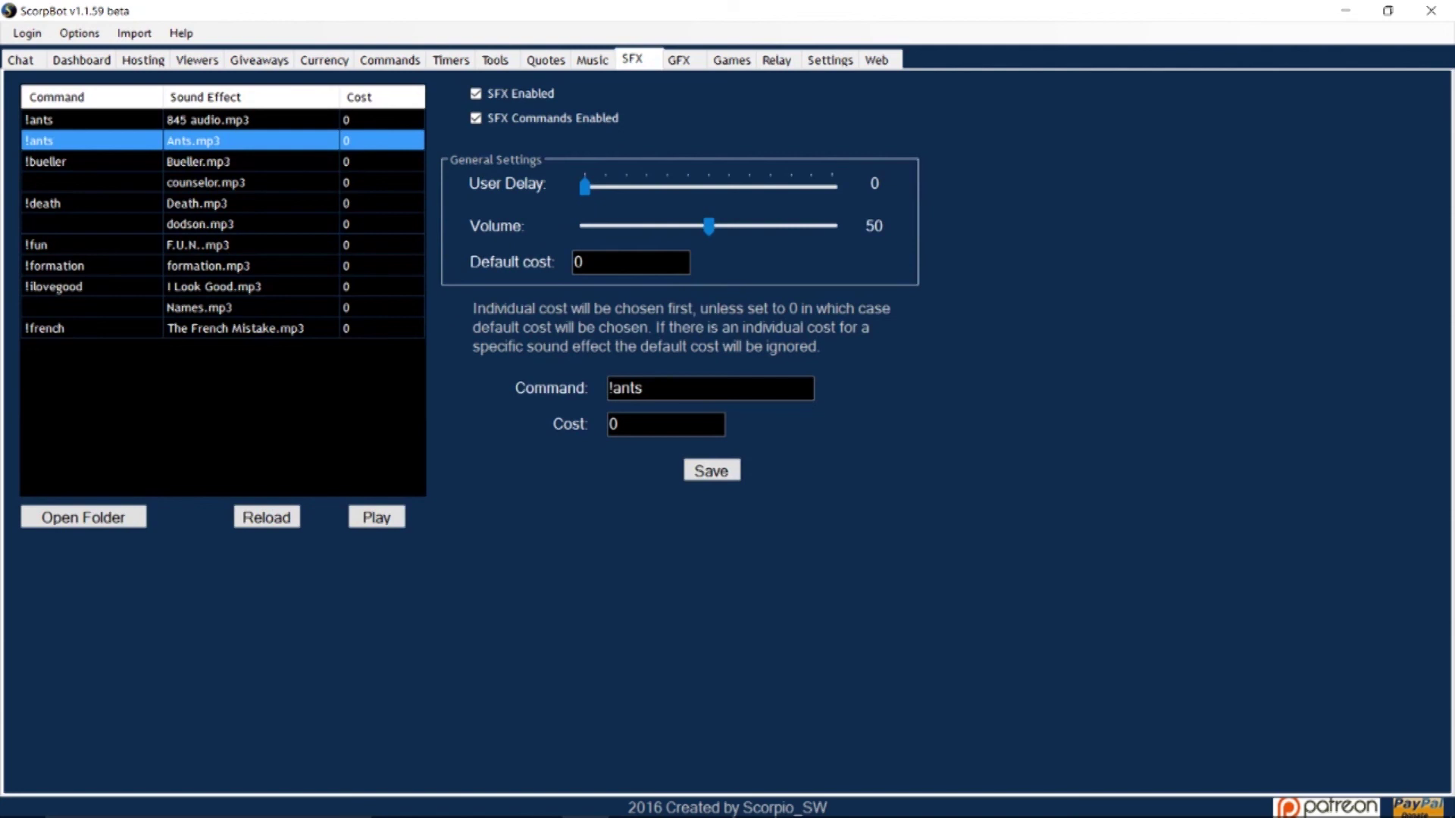
click(678, 59)
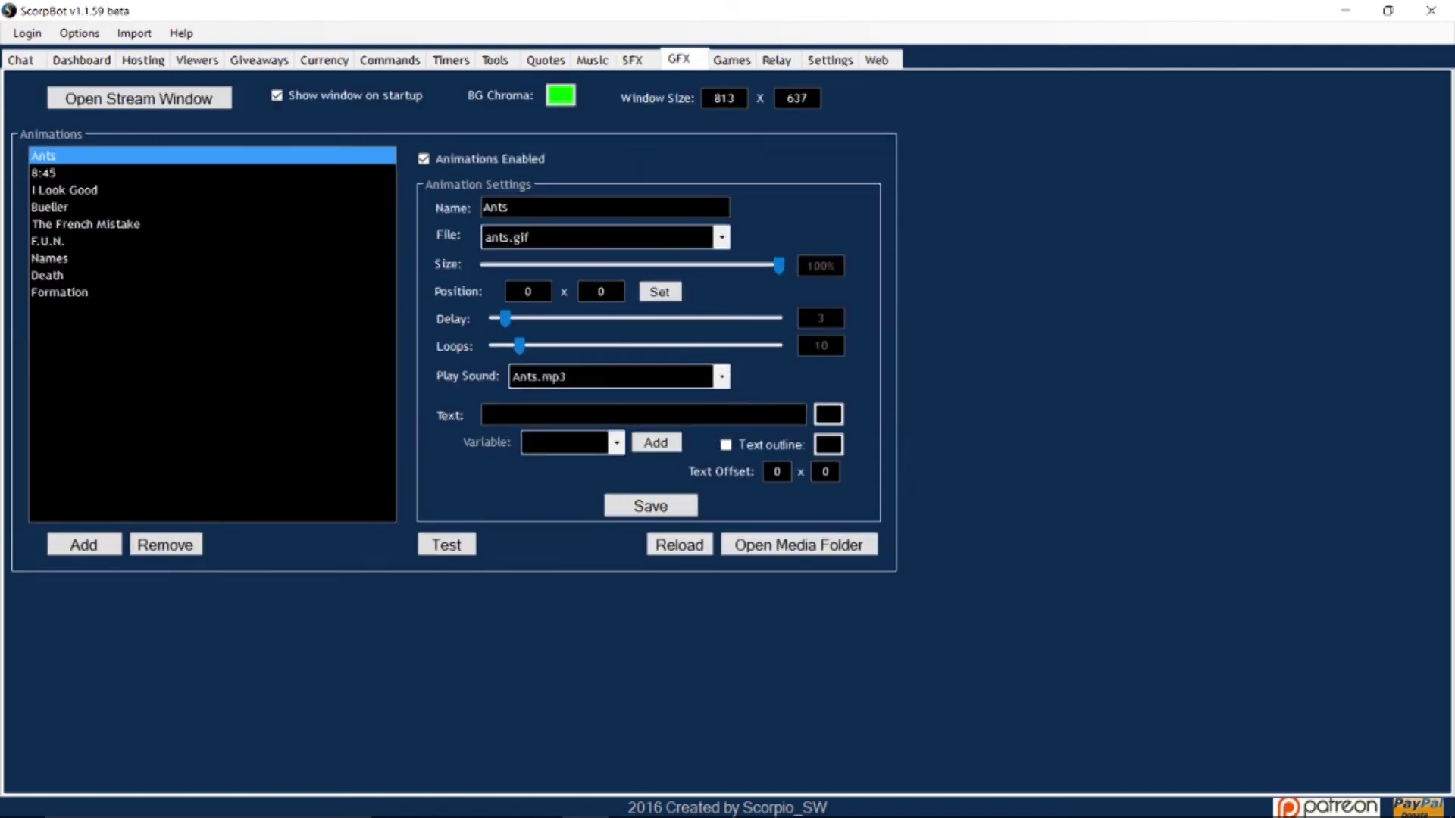
click(389, 59)
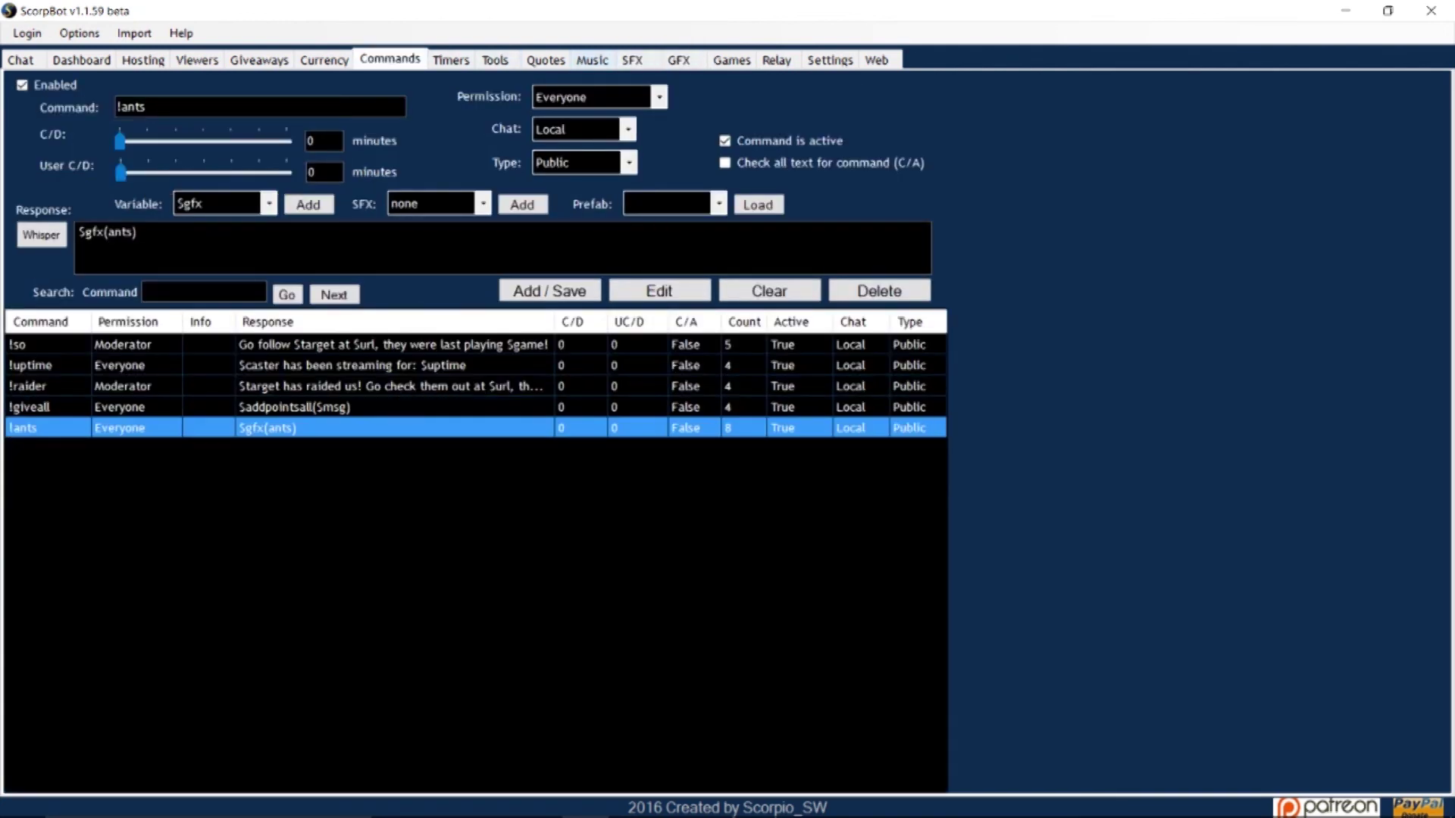
click(592, 59)
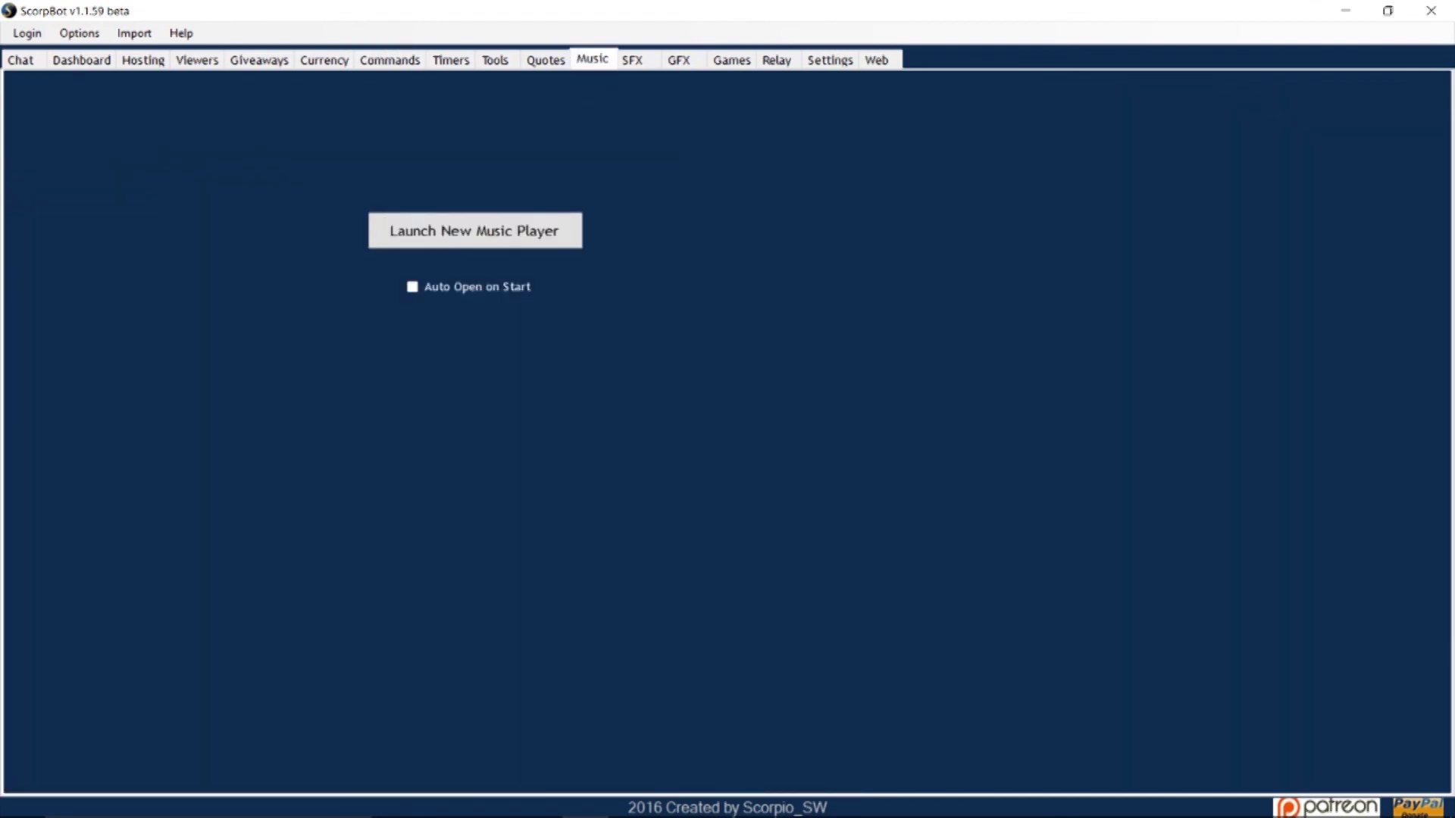
Look over the bot's hosting, alert settings, chat relay, counter tools and dashboard pages, finishing at the chat log
click(142, 59)
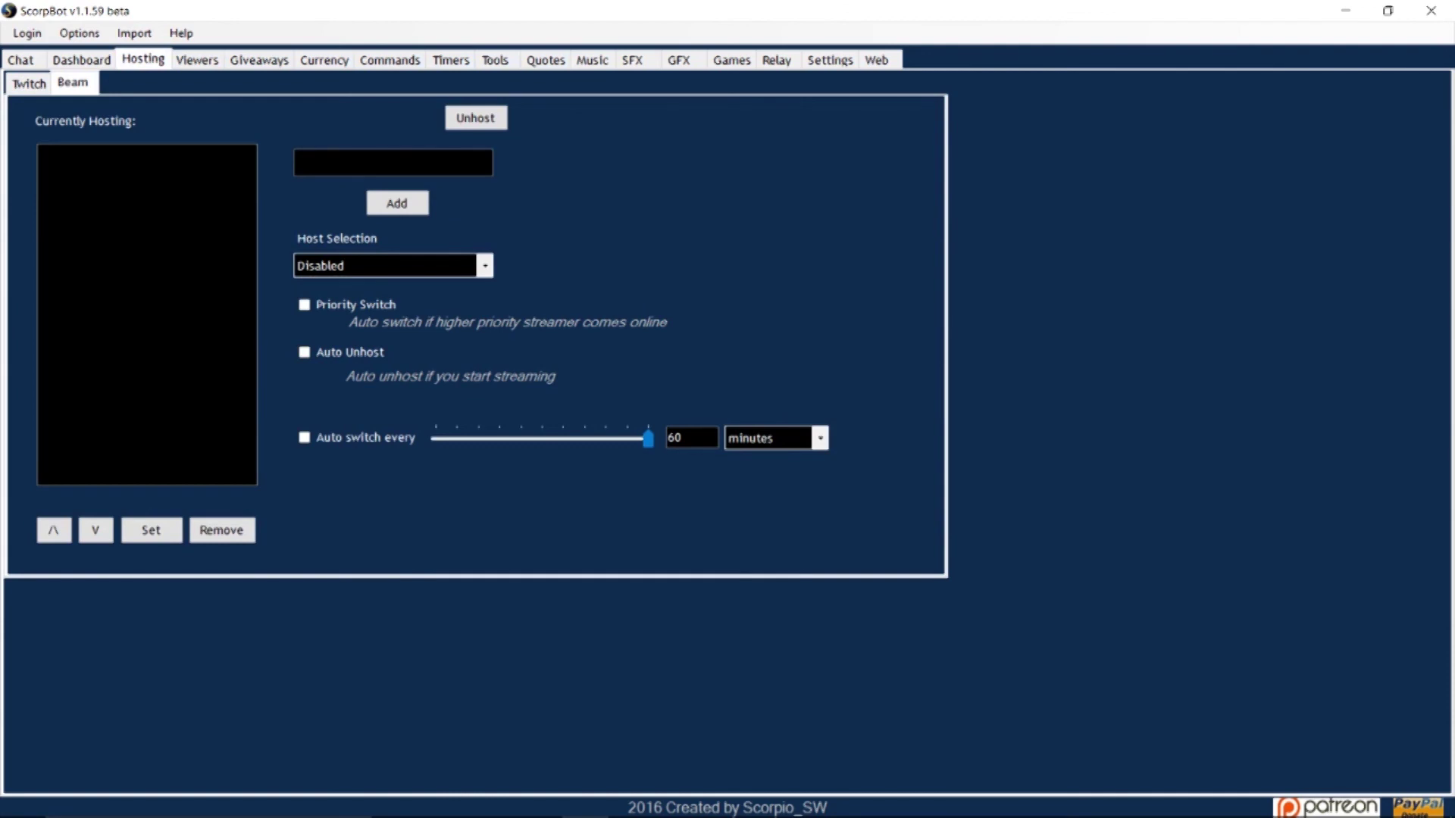
click(830, 59)
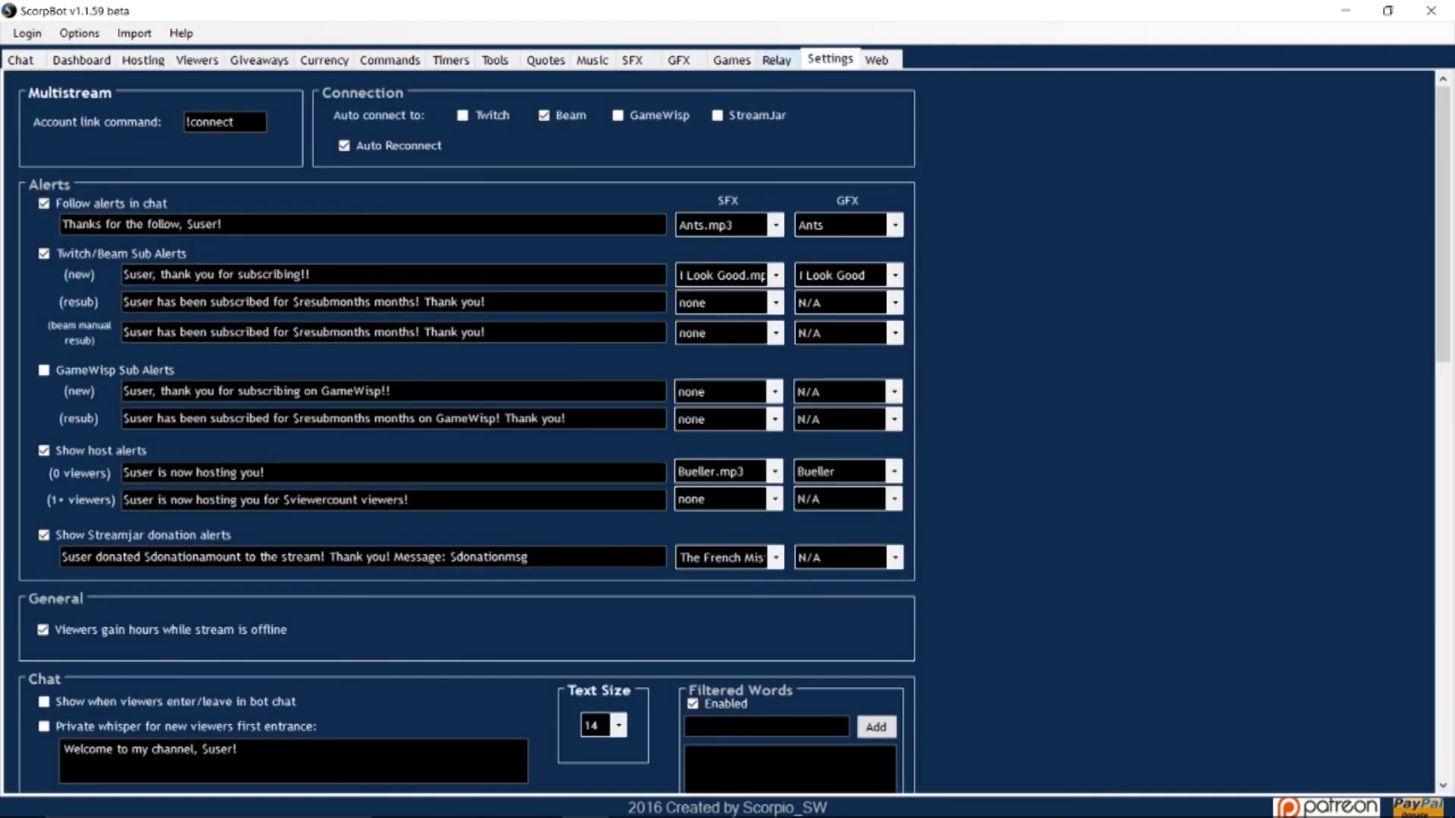
click(776, 59)
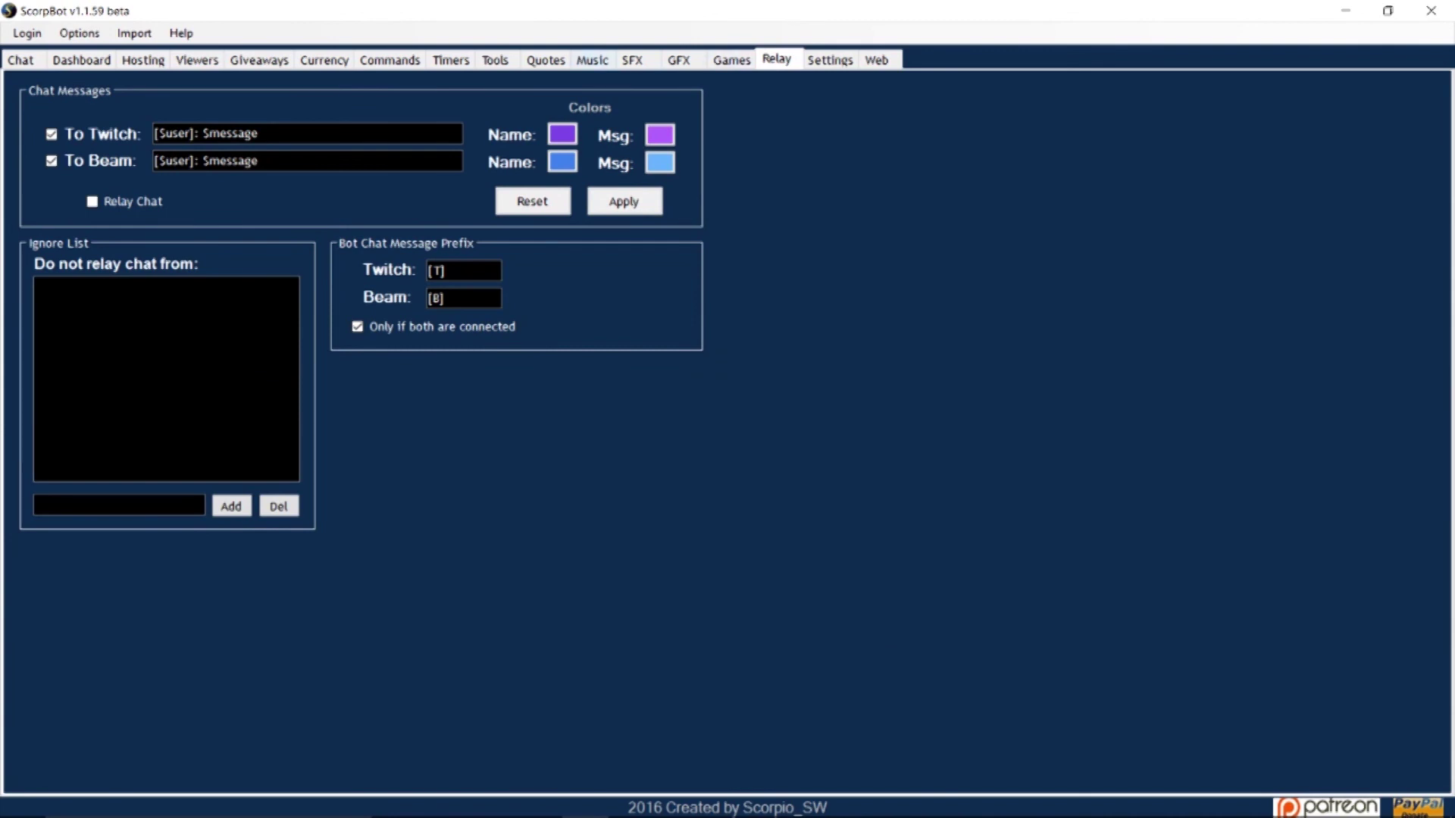
click(496, 59)
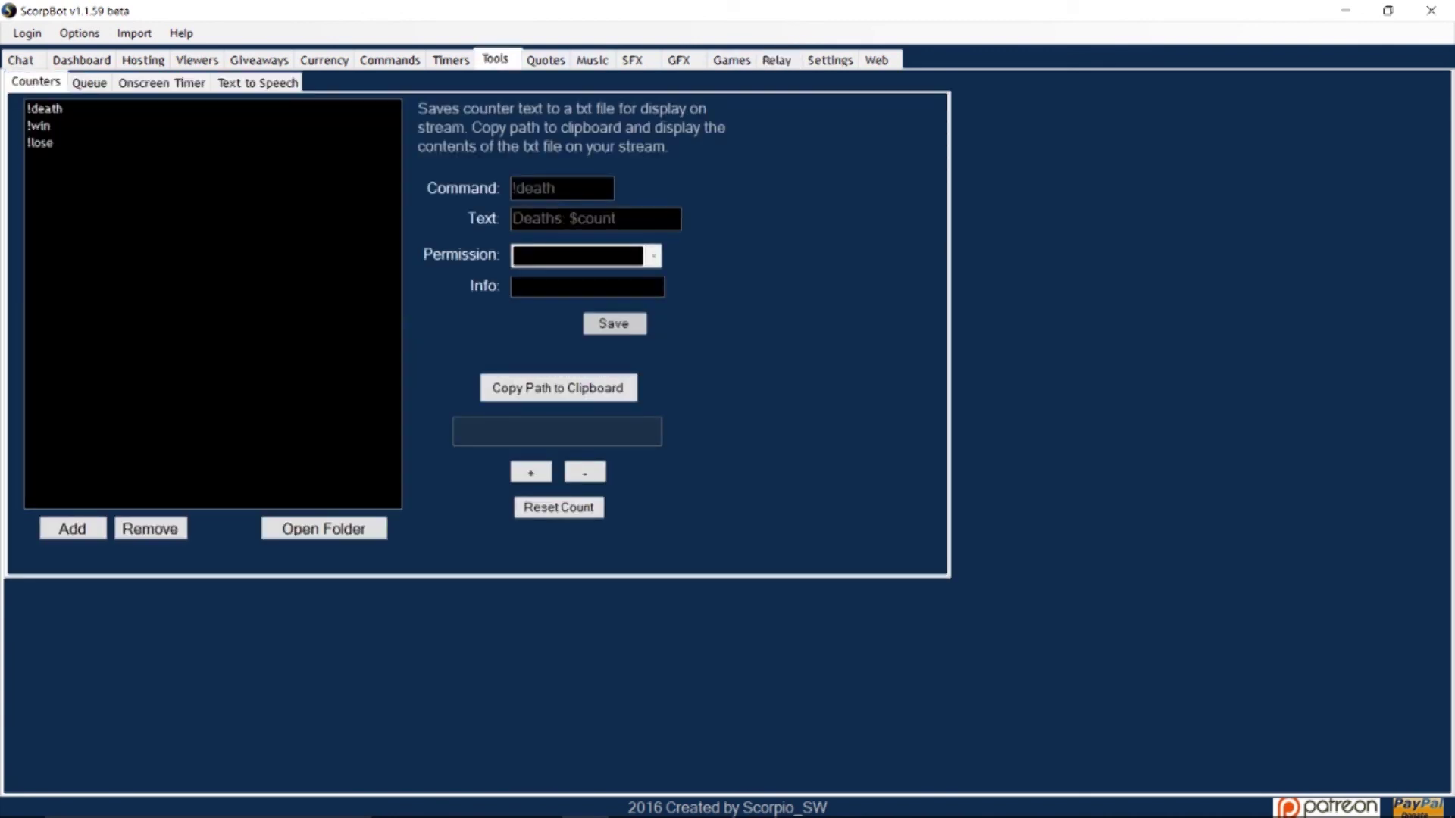
click(81, 60)
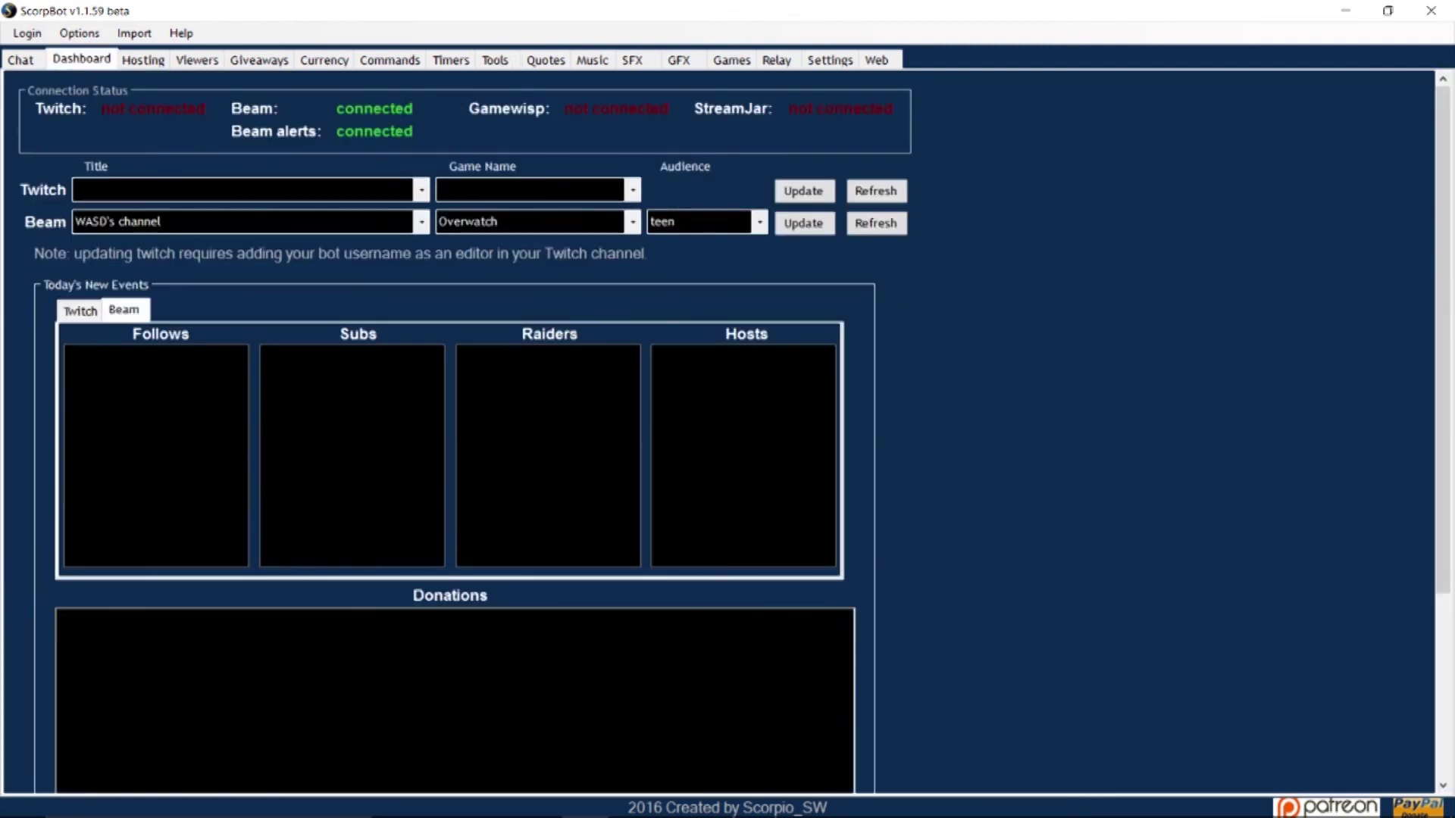
click(20, 59)
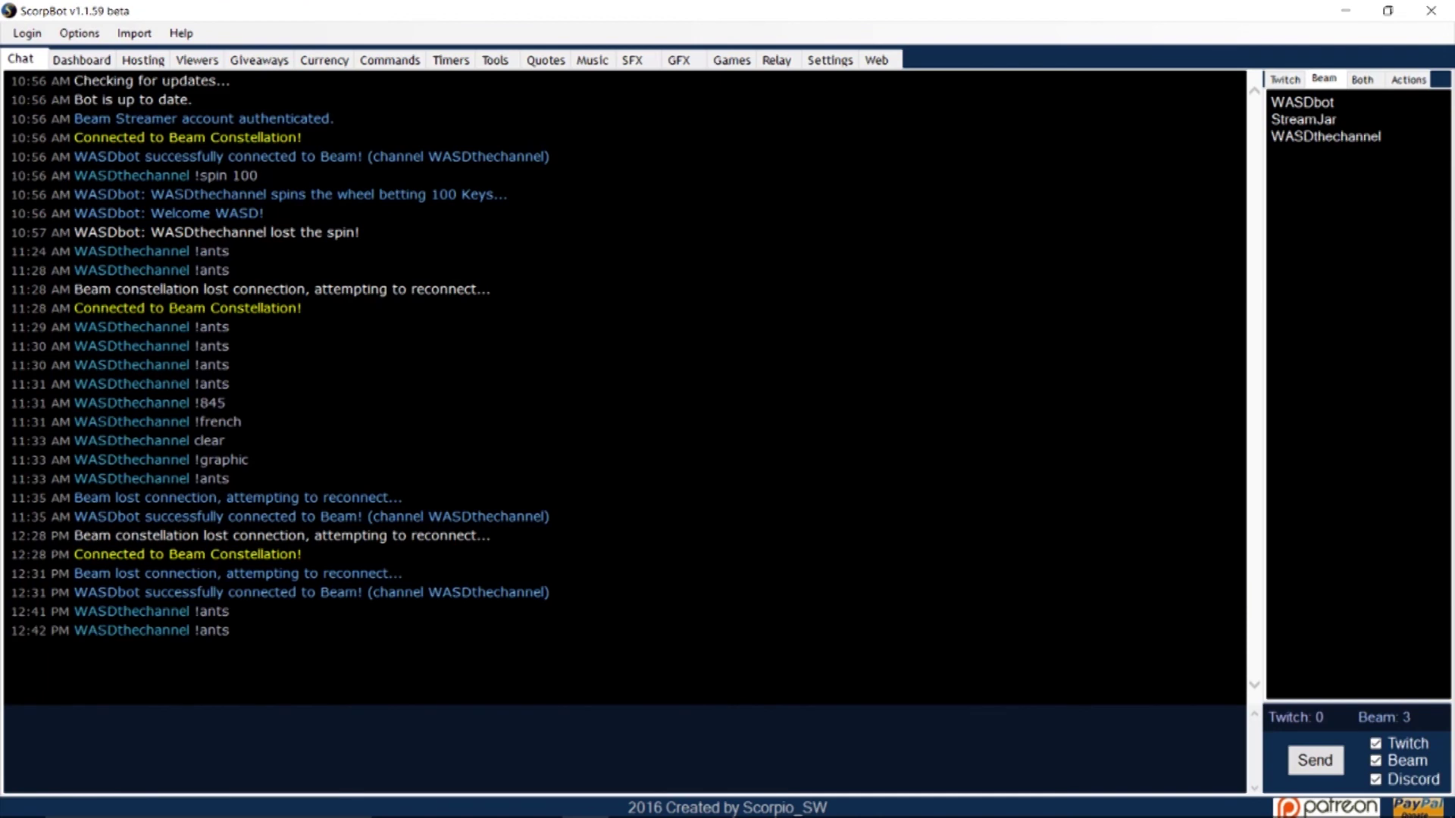